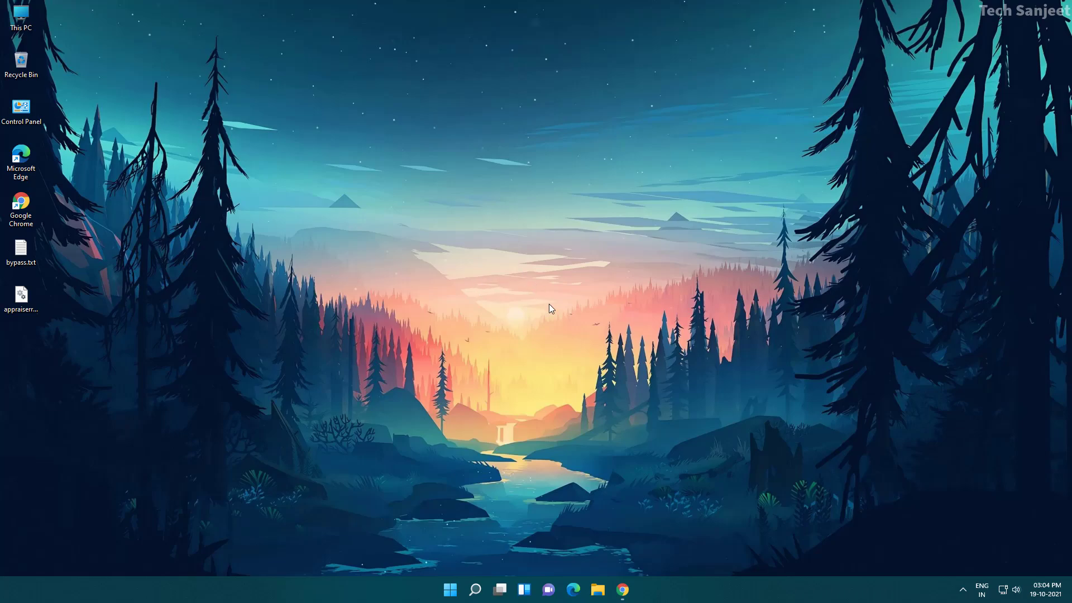
Switch to Chrome and look through the feature sections of IObit's Advanced SystemCare 15 Free page.
click(621, 592)
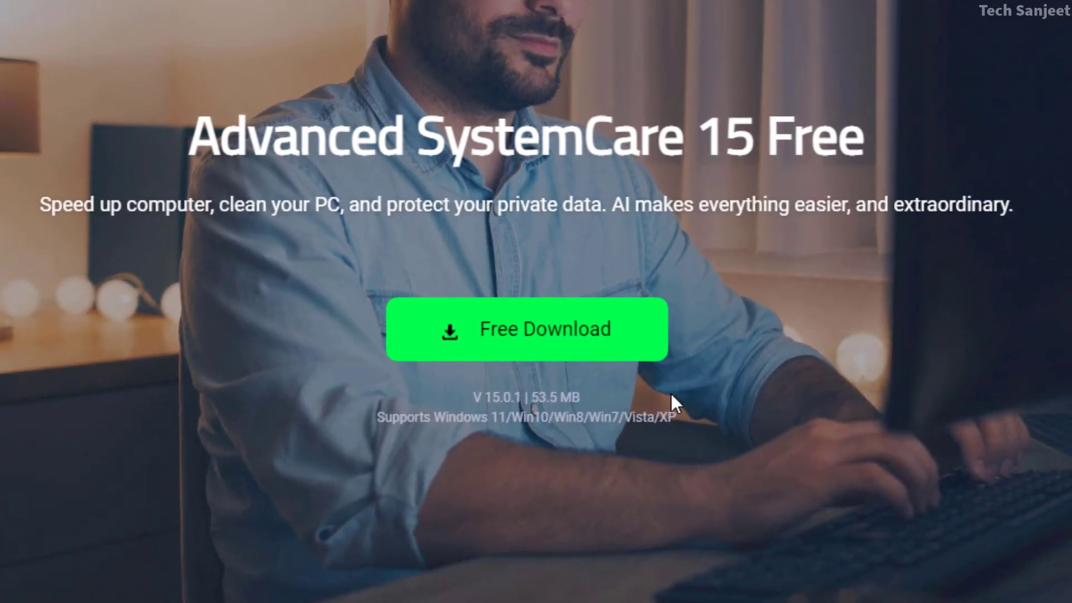
scroll(671, 393, down, 2)
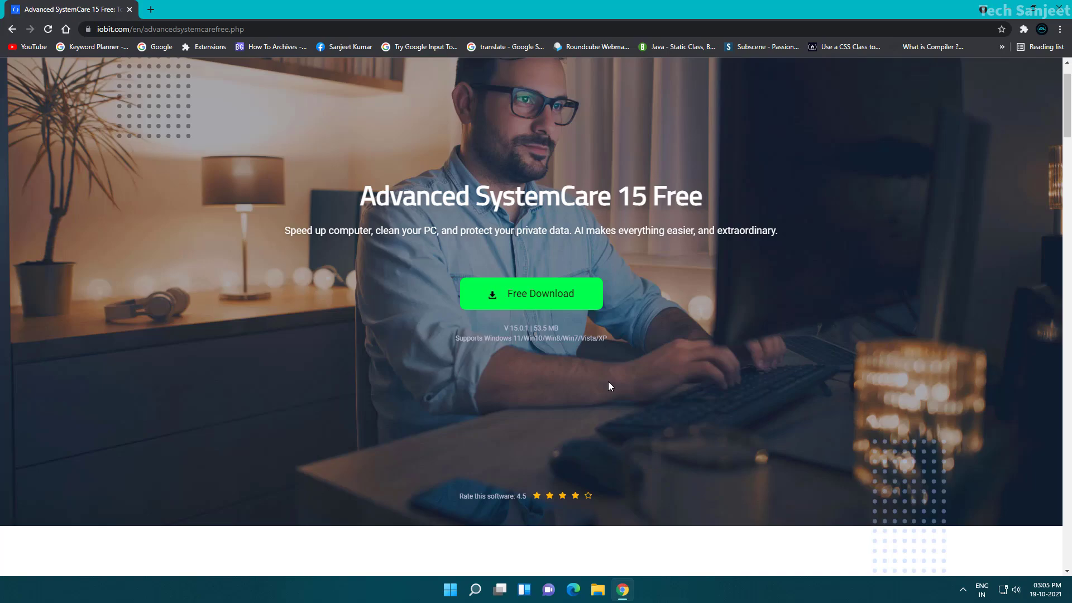
scroll(565, 377, down, 5)
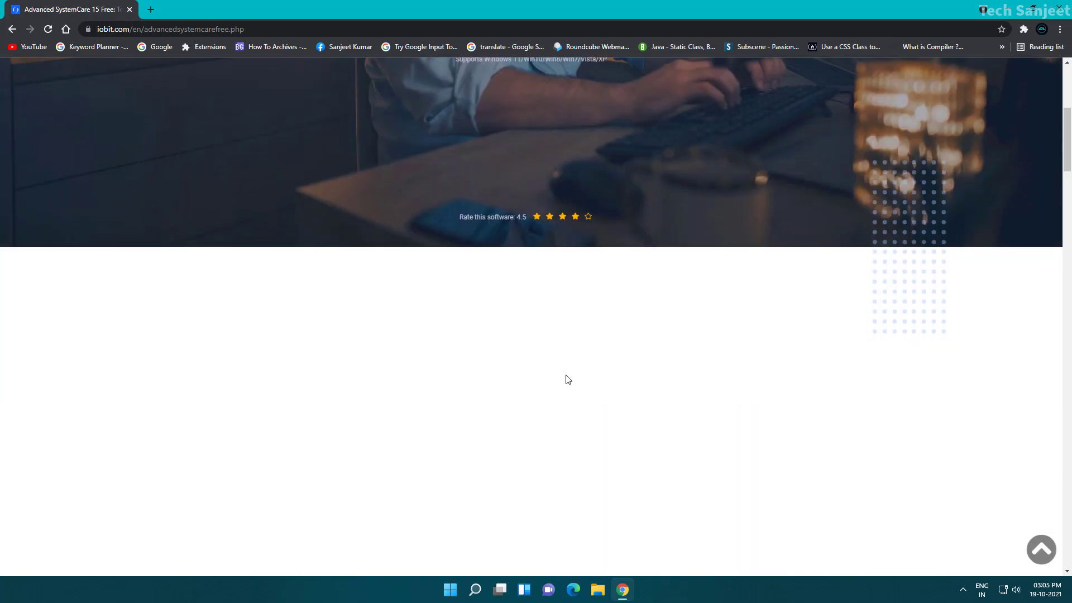
scroll(568, 380, down, 5)
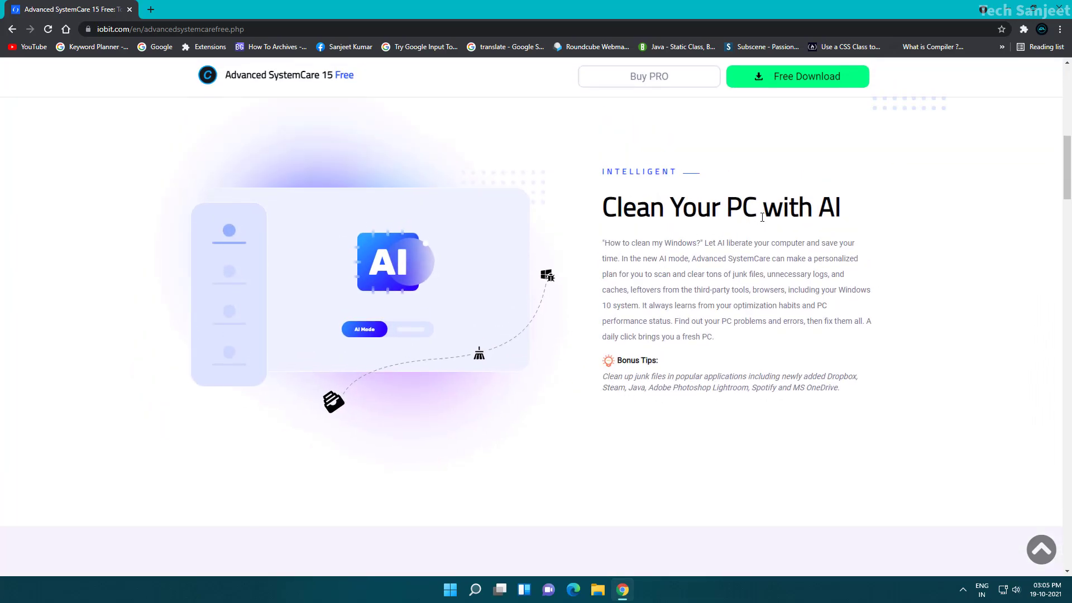
scroll(483, 326, down, 10)
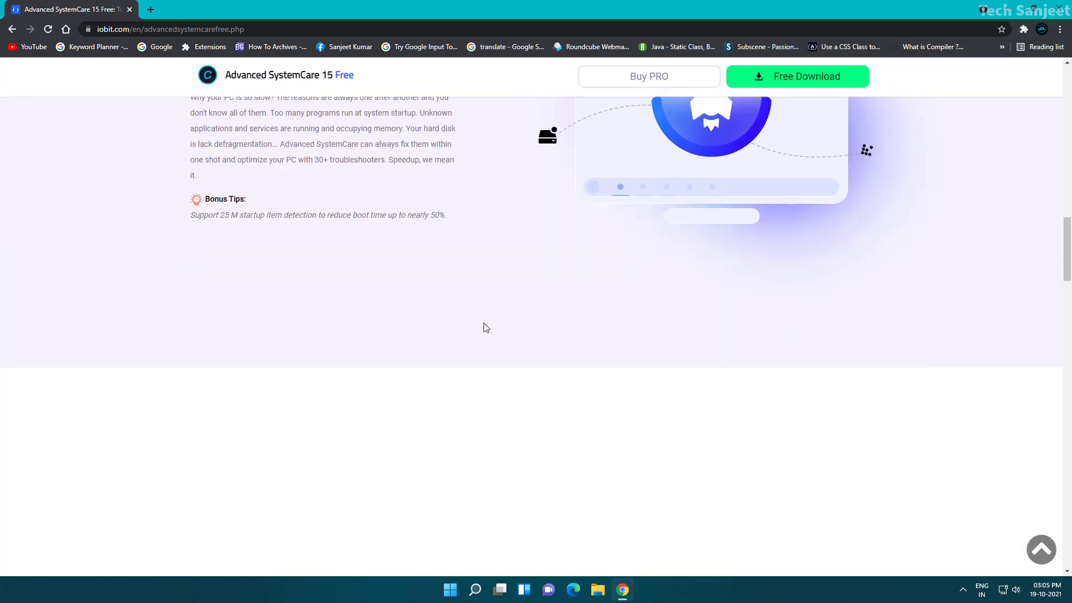
scroll(485, 328, down, 5)
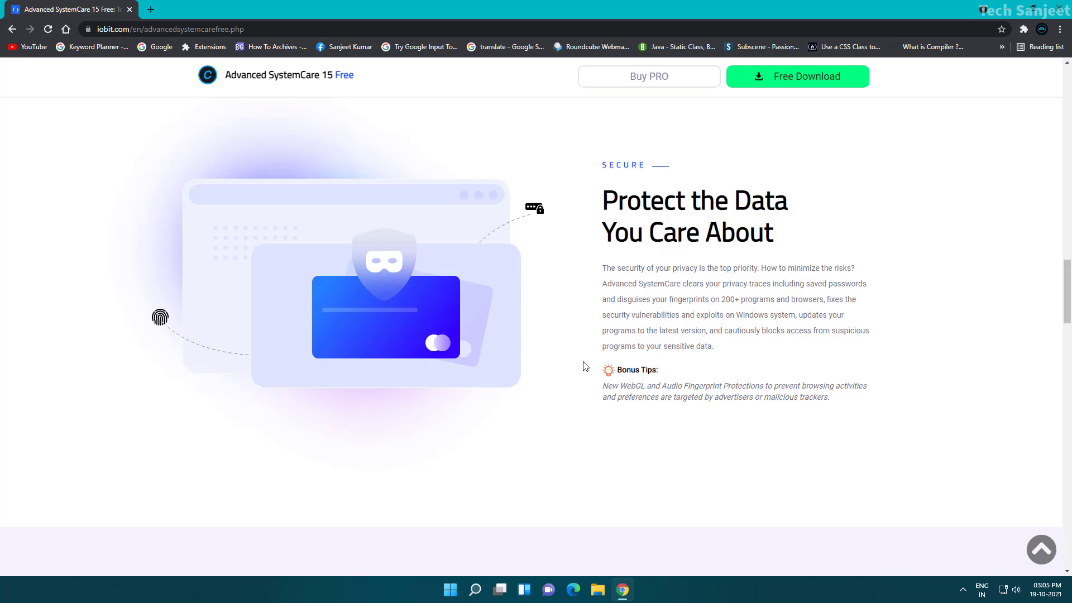
scroll(584, 367, down, 6)
scroll(582, 370, down, 3)
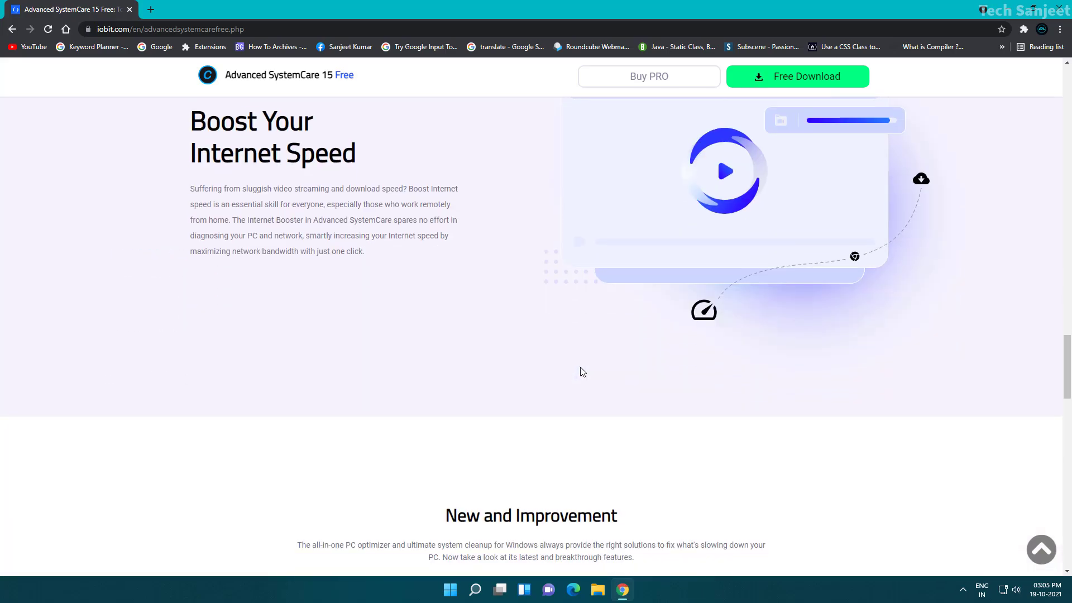
scroll(582, 372, down, 2)
scroll(580, 370, up, 20)
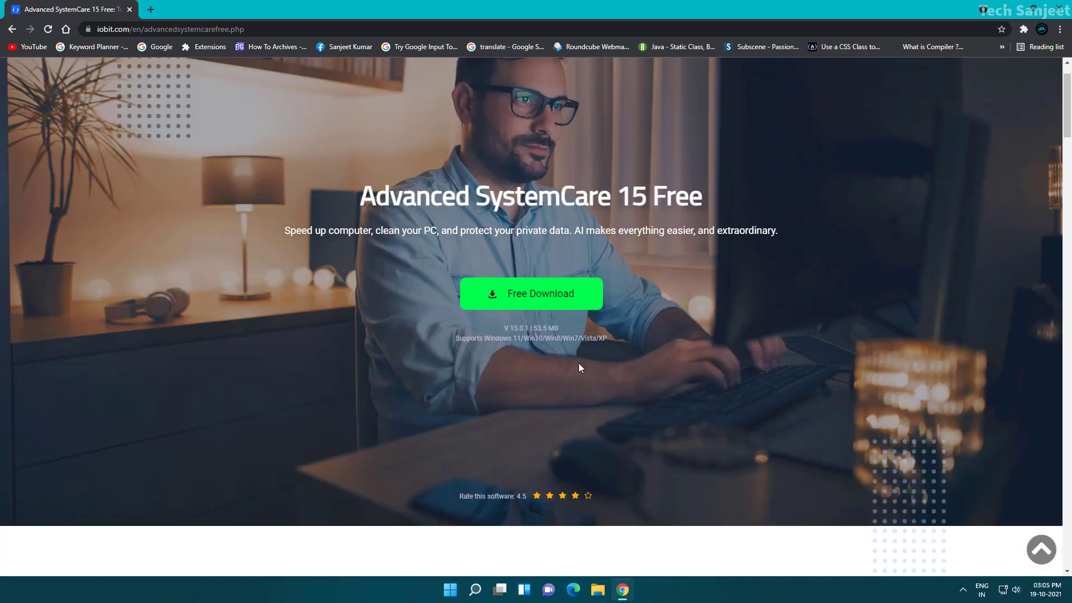
Download the free Advanced SystemCare installer through the CNET download page and run it with permission to make changes.
click(560, 306)
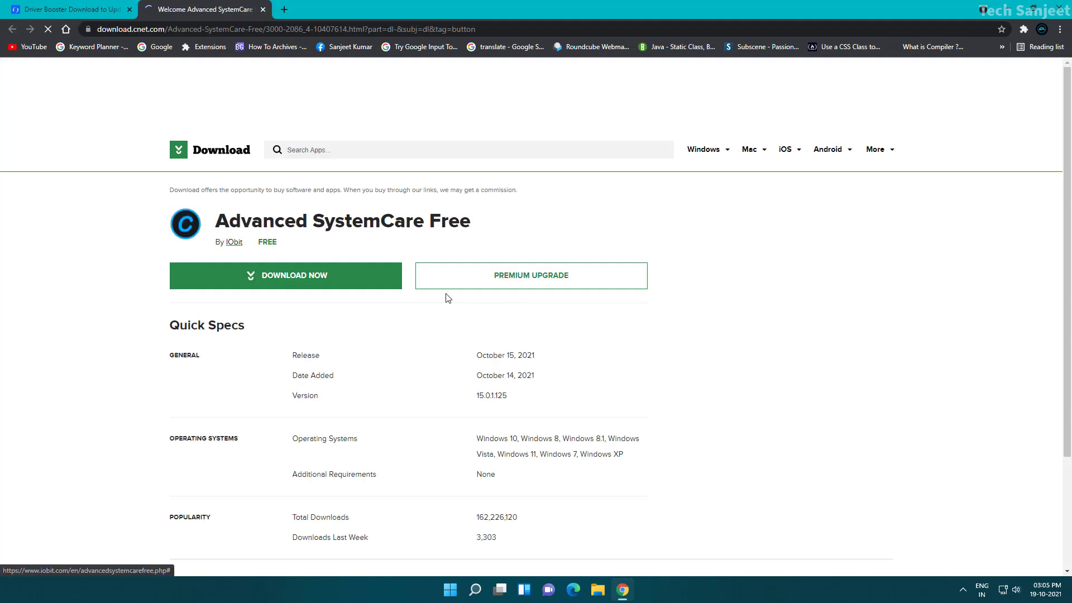
click(390, 285)
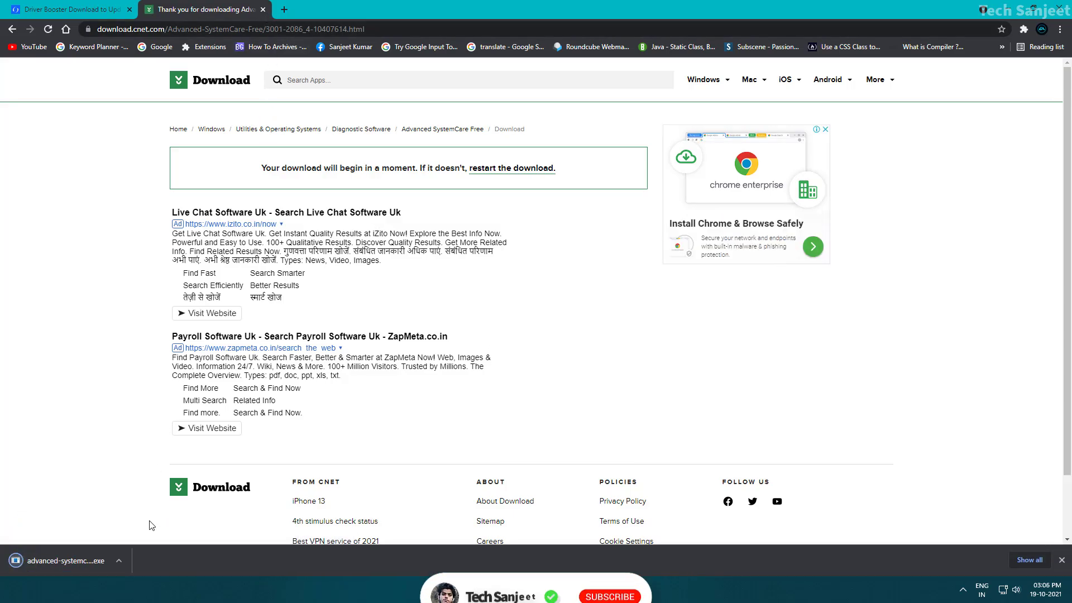
click(122, 561)
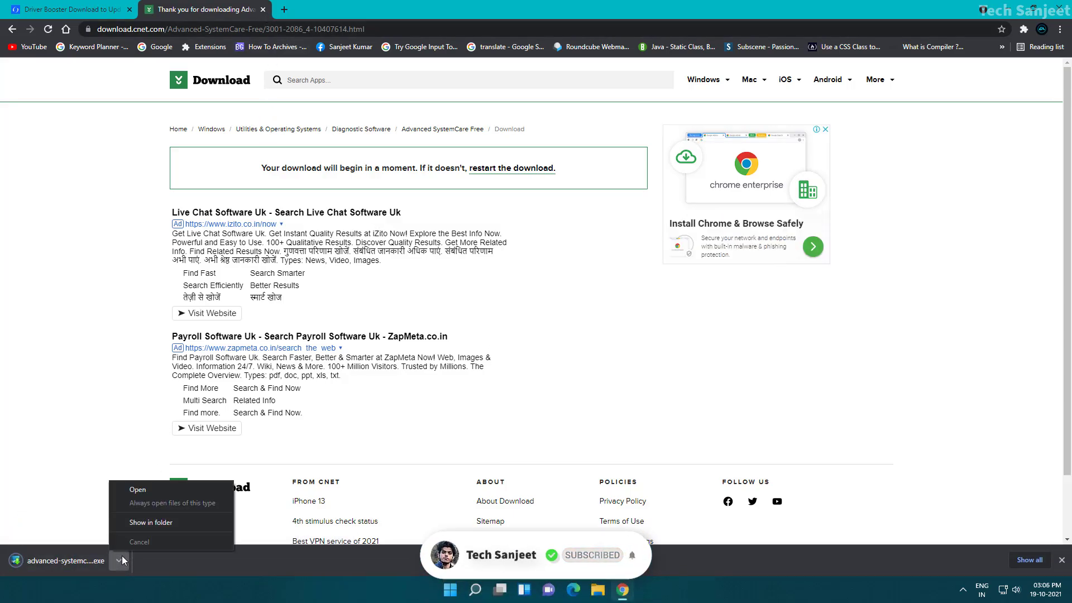
click(132, 491)
click(500, 384)
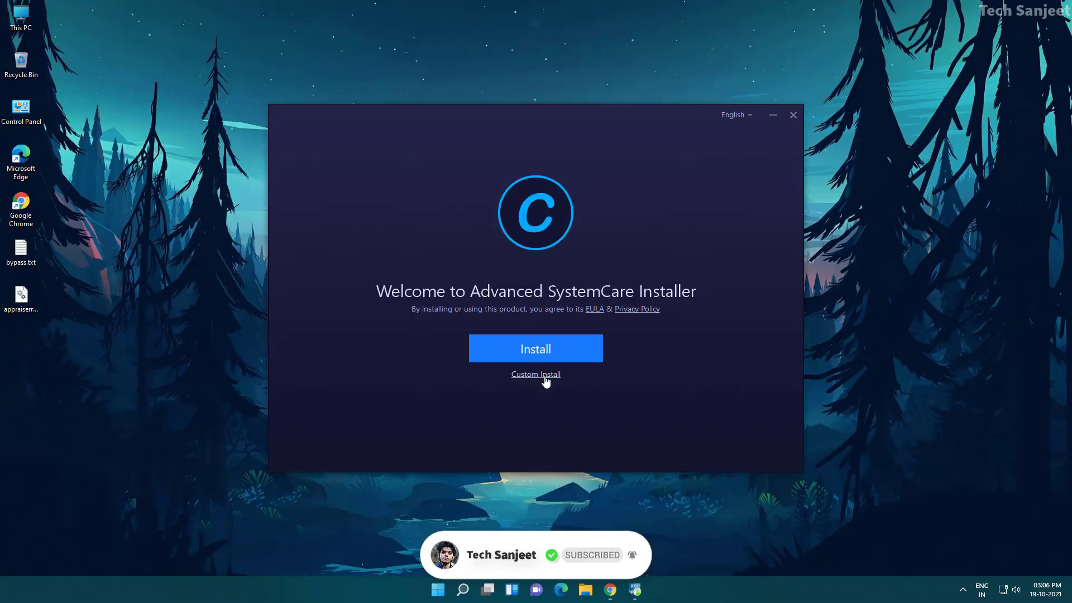
Custom-install Advanced SystemCare with the default folder and options, decline the newsletter subscription and finish the installer.
click(546, 382)
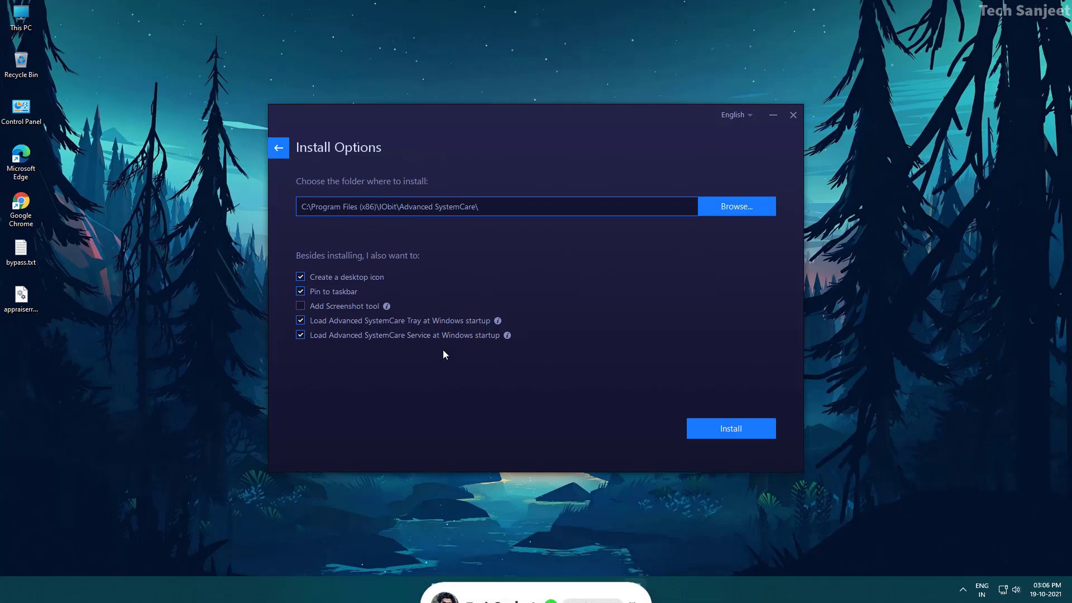
click(715, 427)
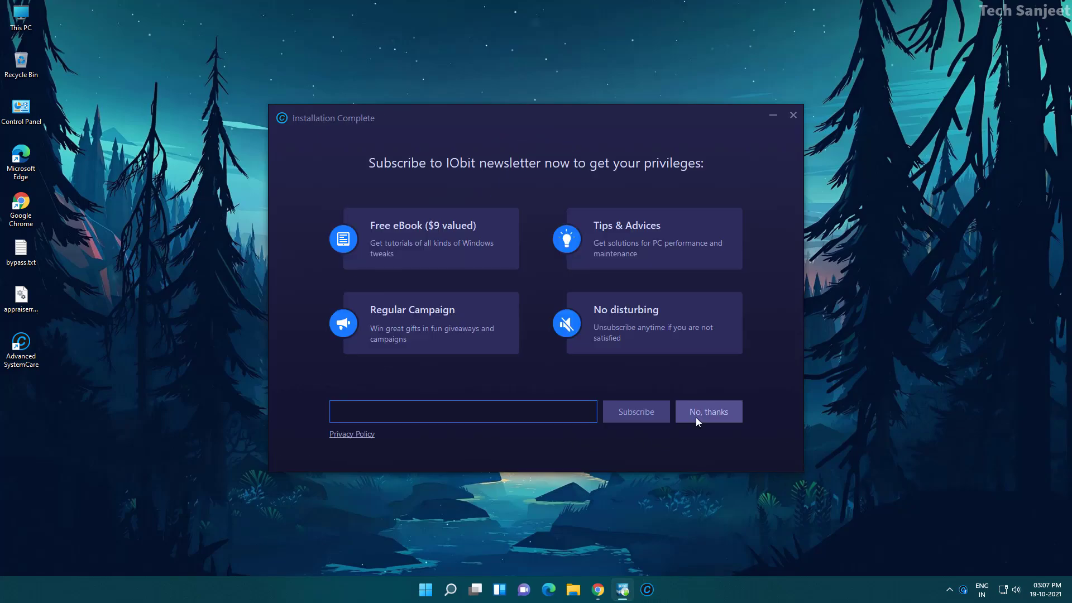
click(698, 417)
click(539, 342)
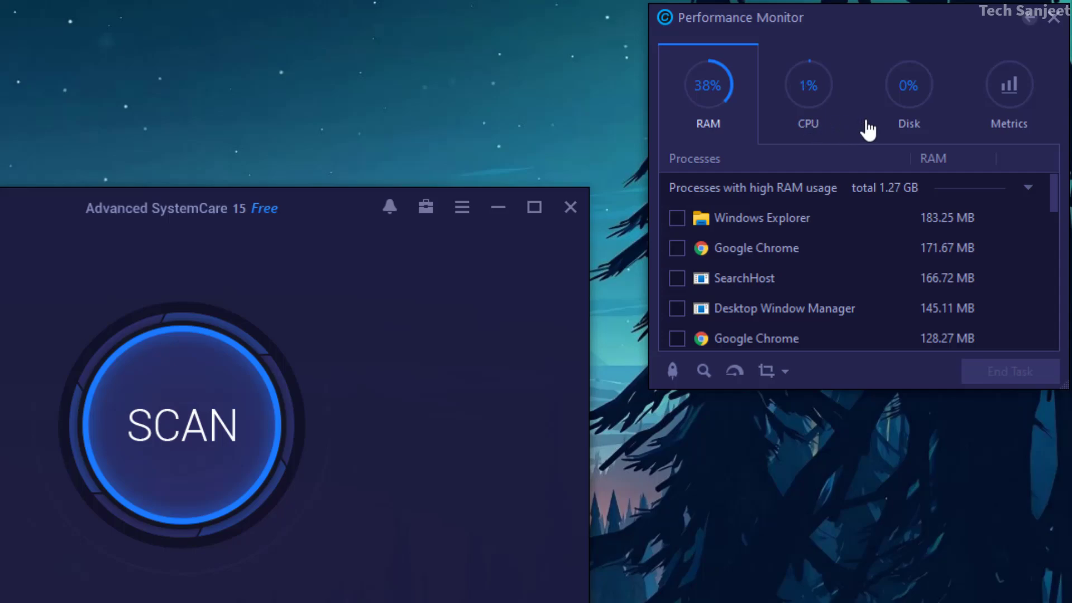
Look through the processes by RAM usage in the Performance Monitor and collapse the monitor to its compact view.
mouse_move(745, 245)
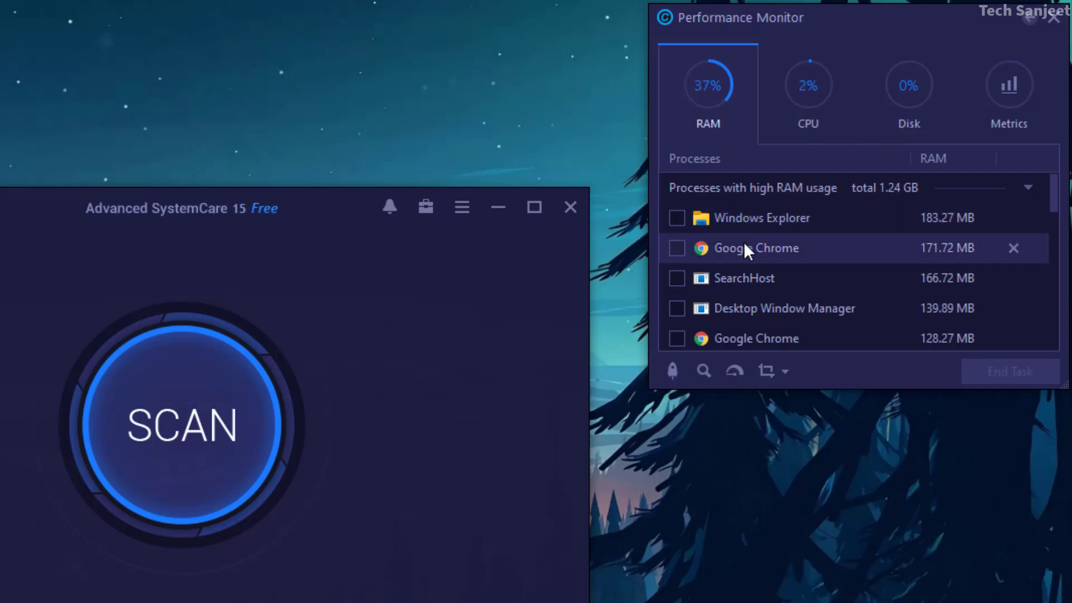
scroll(745, 247, down, 5)
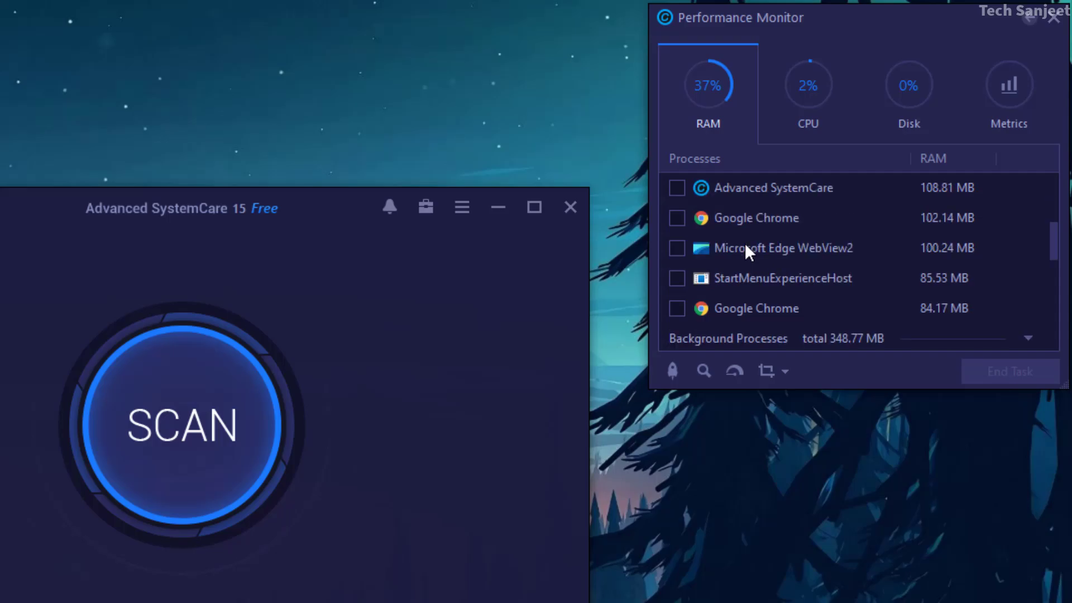
scroll(746, 247, up, 3)
scroll(745, 245, down, 5)
scroll(745, 244, up, 8)
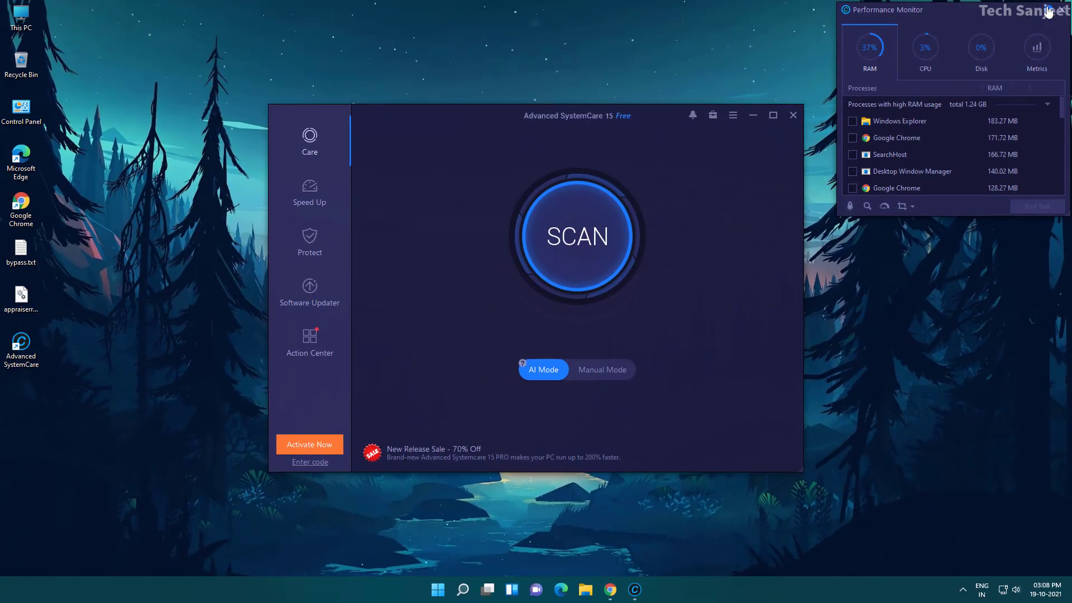
click(1049, 12)
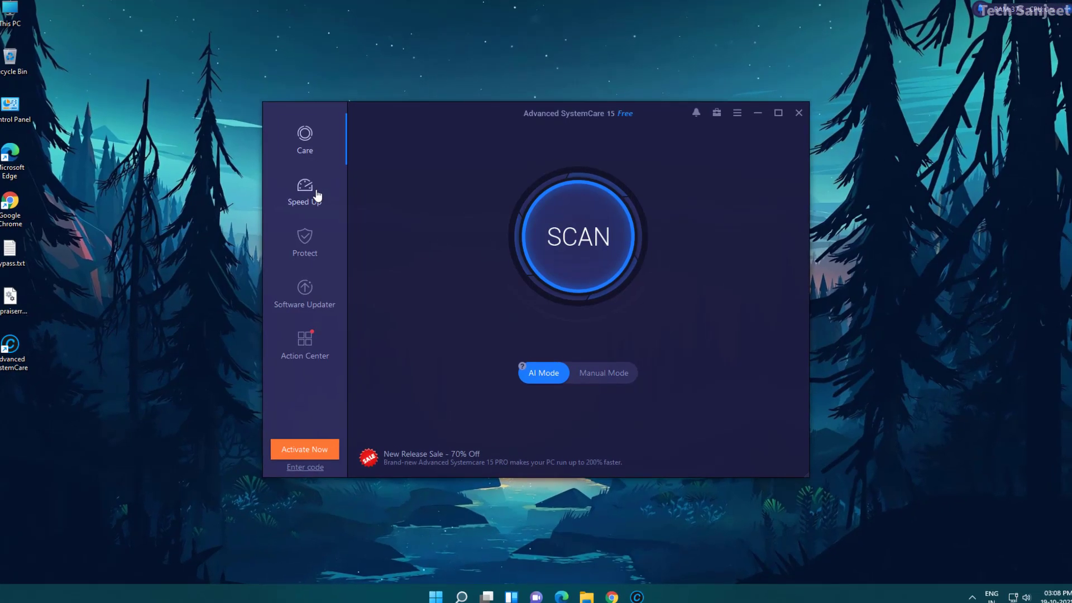
Look over the Speed Up, Protect, Software Updater and Action Center sections of Advanced SystemCare.
click(316, 194)
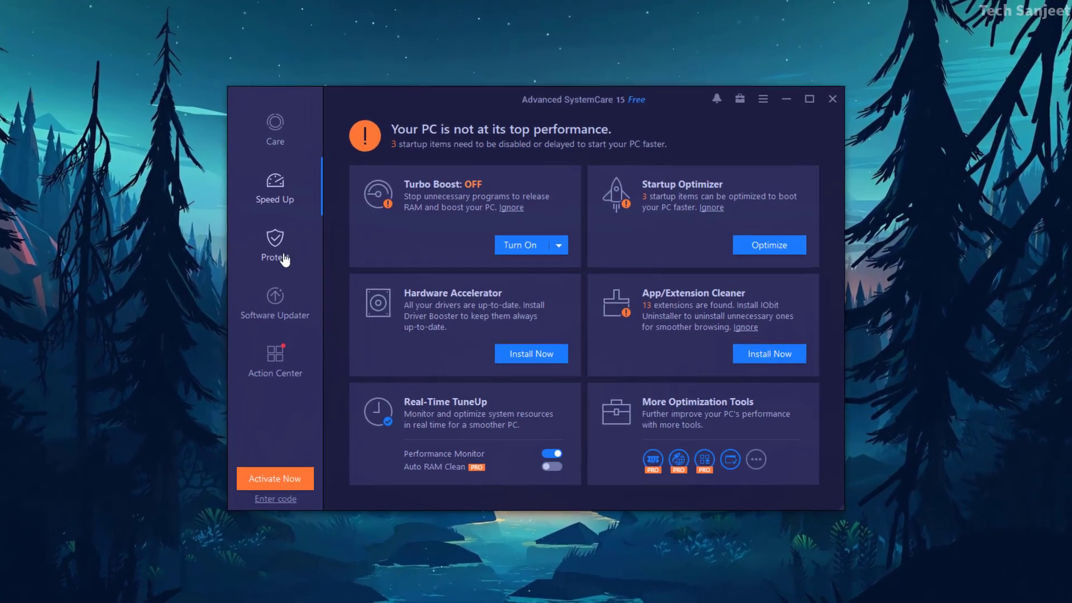
click(305, 241)
click(259, 324)
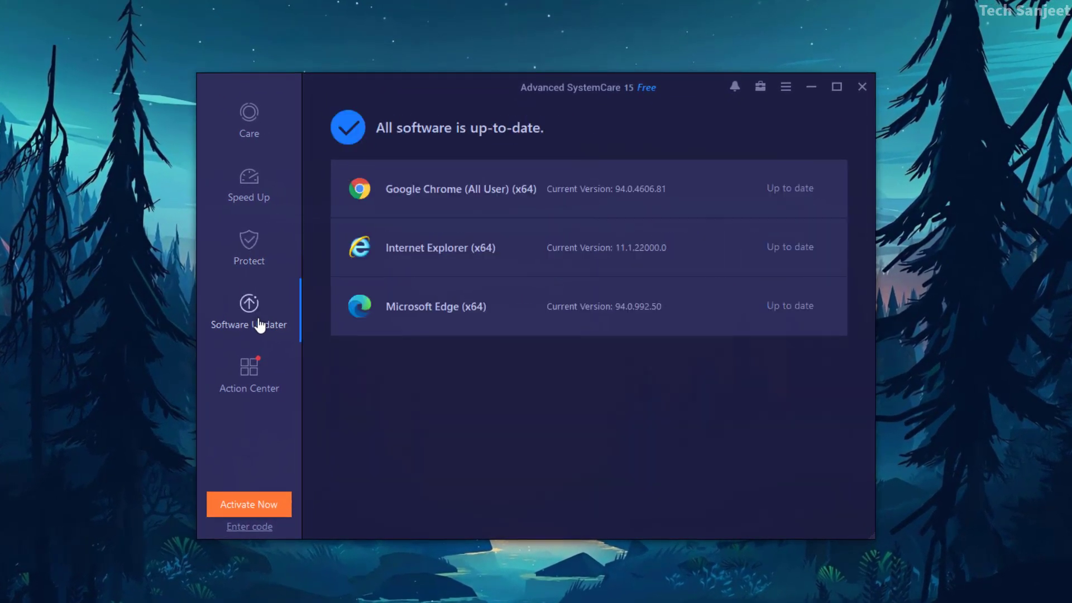
click(252, 383)
Run a full Care scan of the PC in AI Mode and look over the list of scanned categories.
click(279, 134)
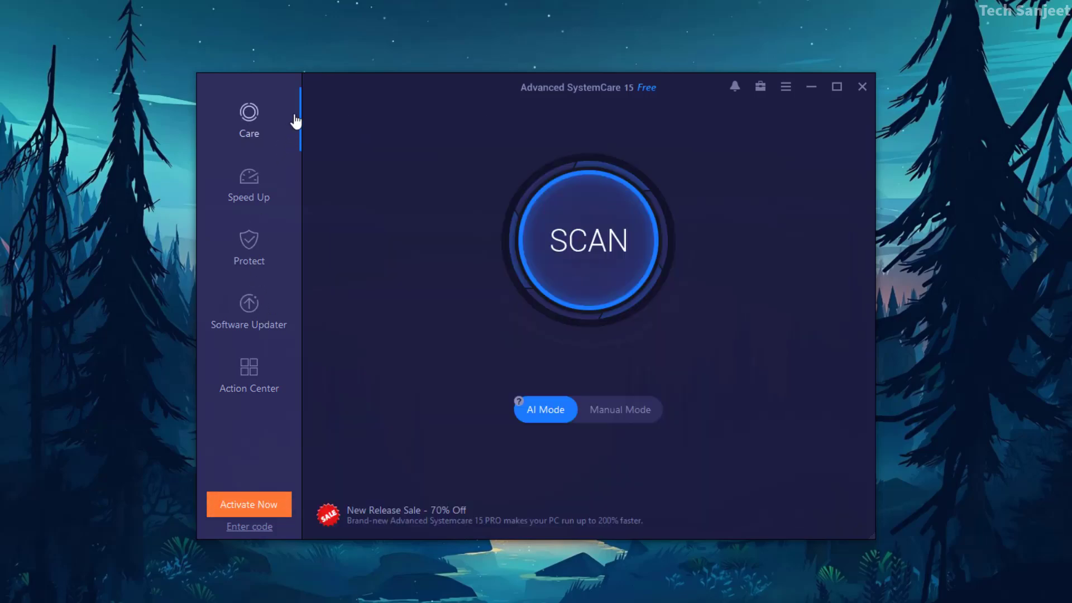
click(538, 291)
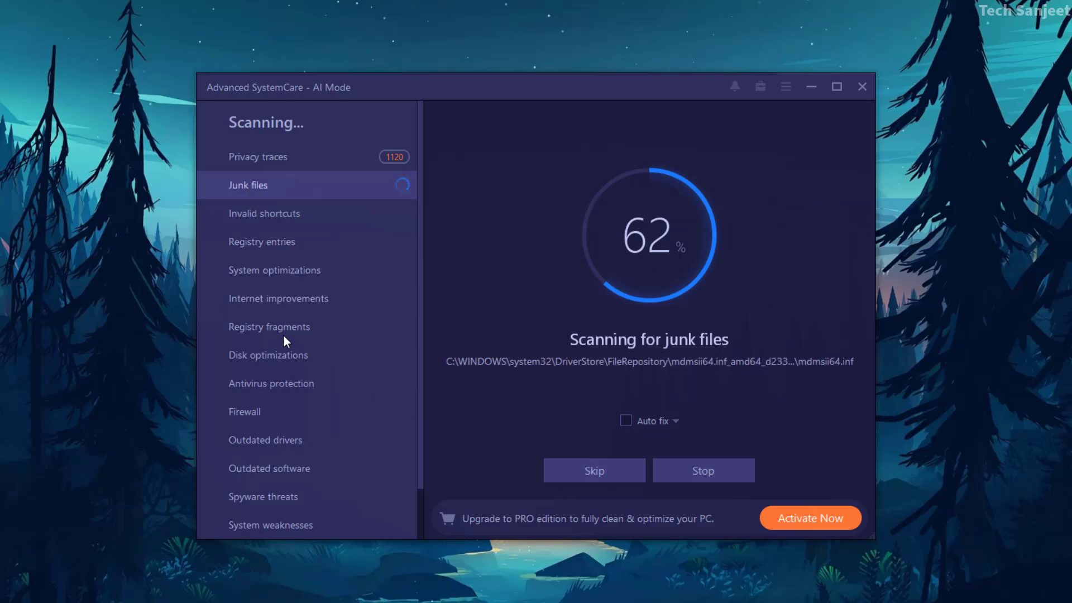
scroll(283, 335, down, 2)
scroll(282, 338, up, 2)
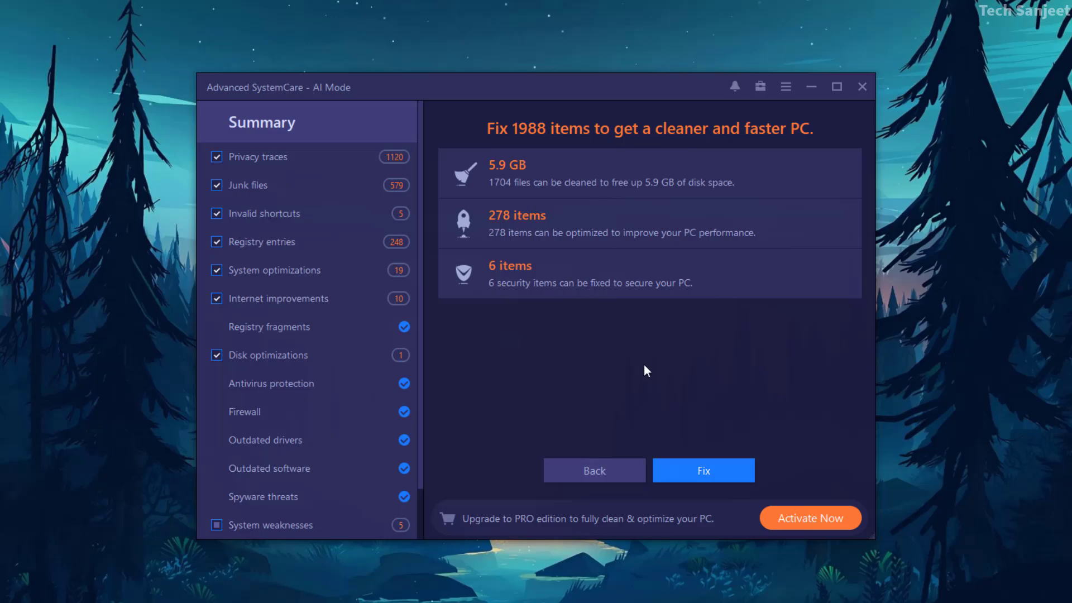
Fix all preselected items from the AI Mode scan, return to the cleanup summary and finish it.
click(711, 471)
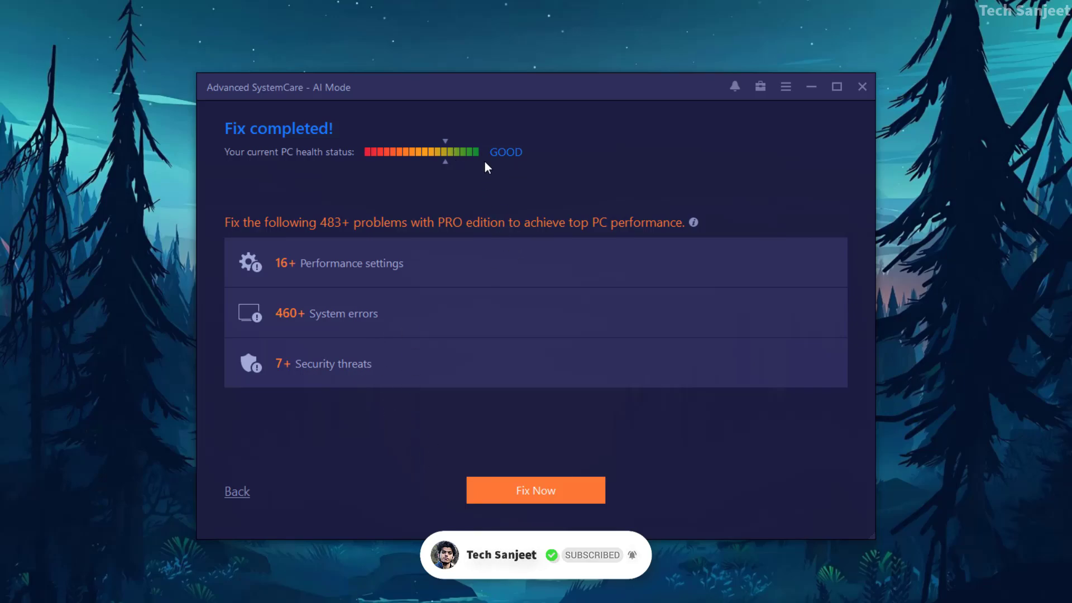
click(244, 495)
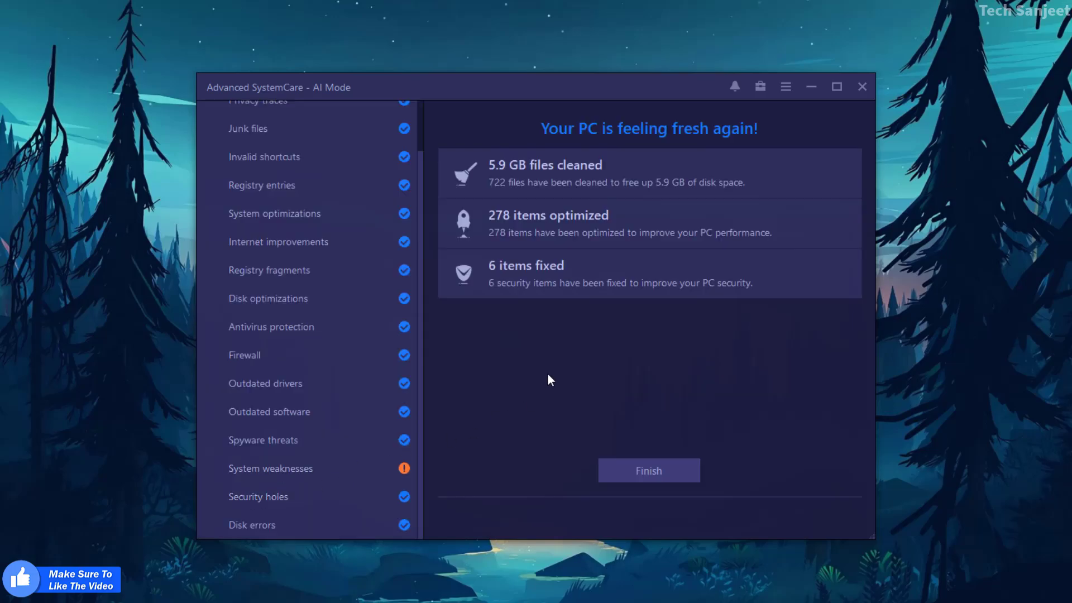
click(644, 470)
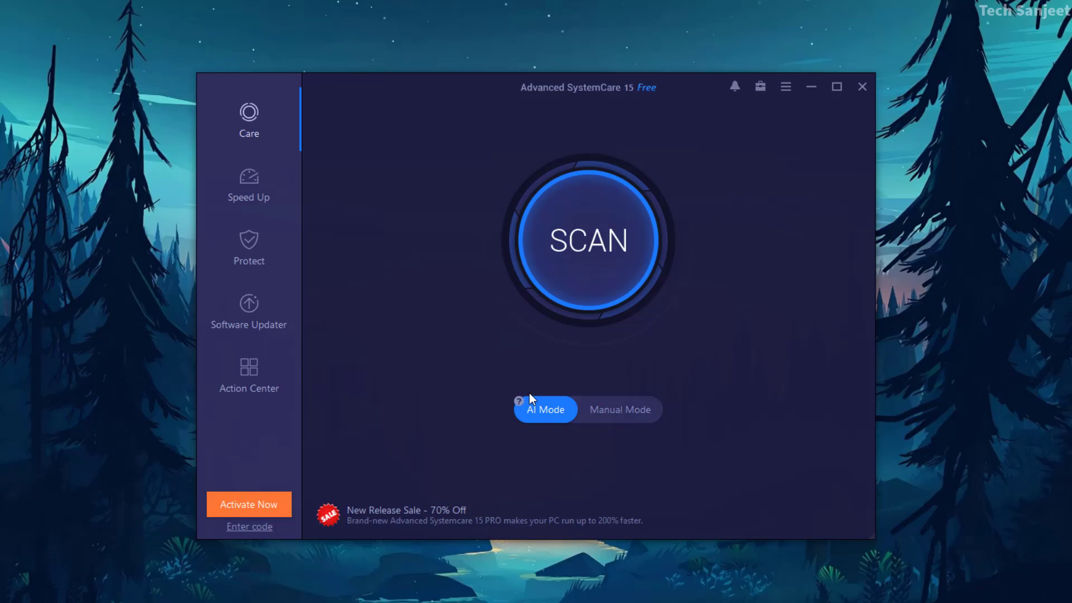
Switch the Care scan to Manual Mode and select all scan categories.
click(617, 413)
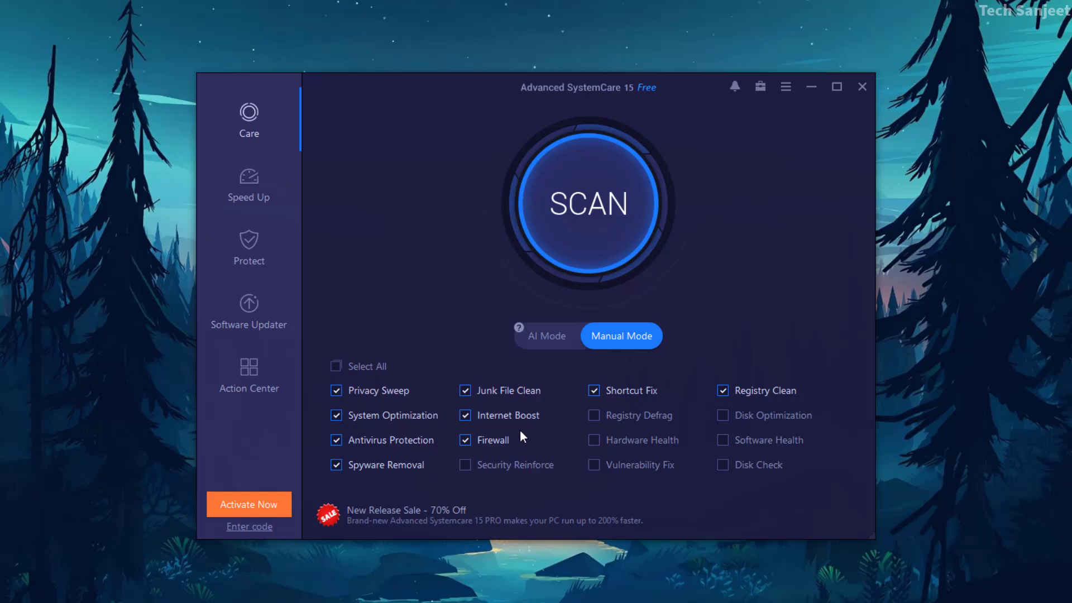
click(336, 366)
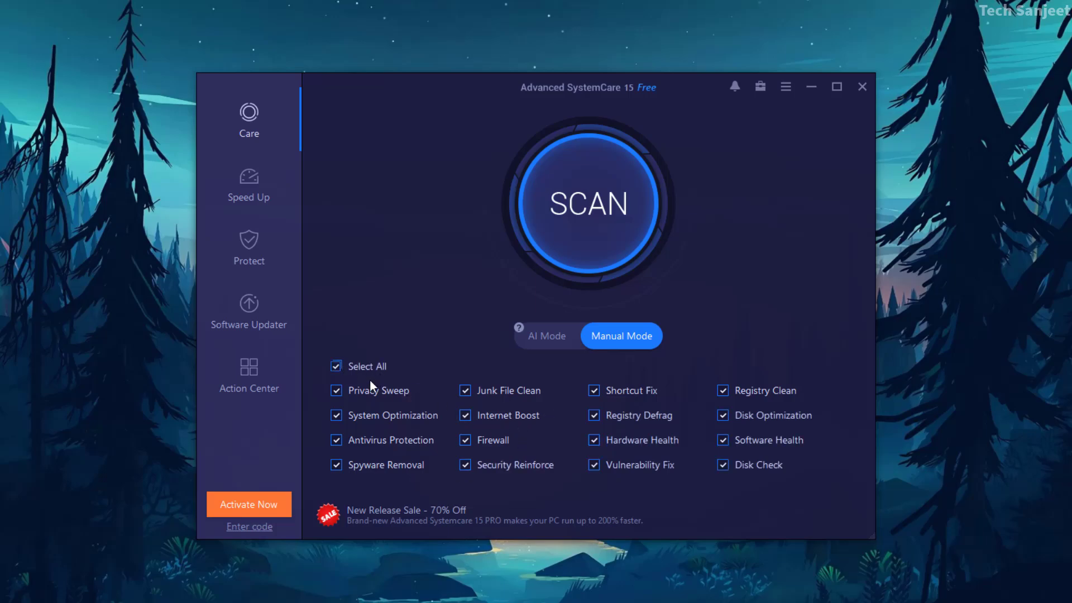
click(336, 366)
click(336, 366)
Review the Turbo Boost mode choices in the Speed Up section and turn Turbo Boost on in Work Mode.
click(248, 199)
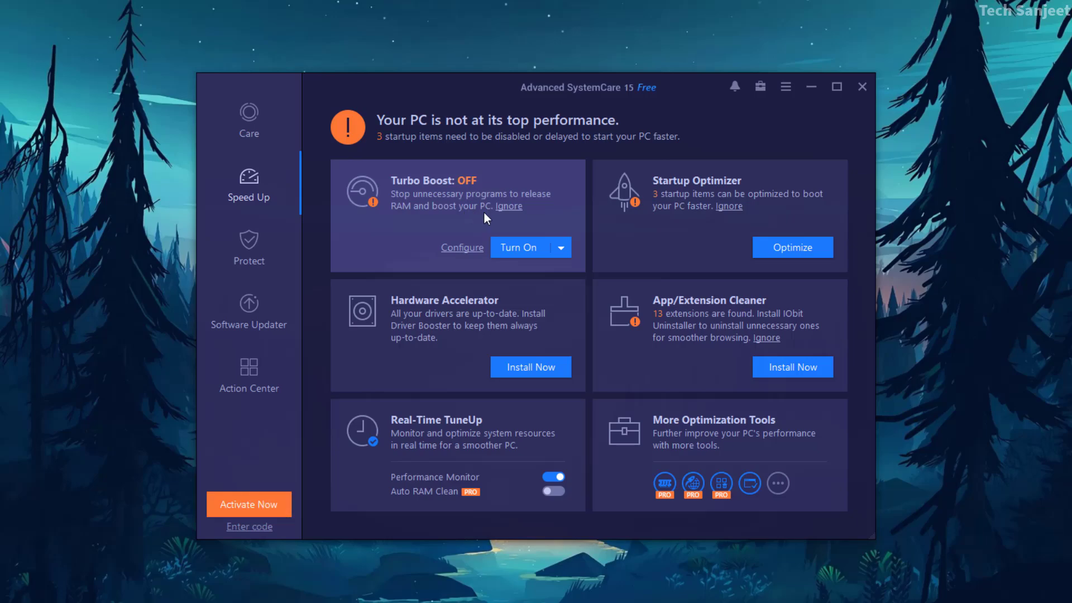
click(561, 249)
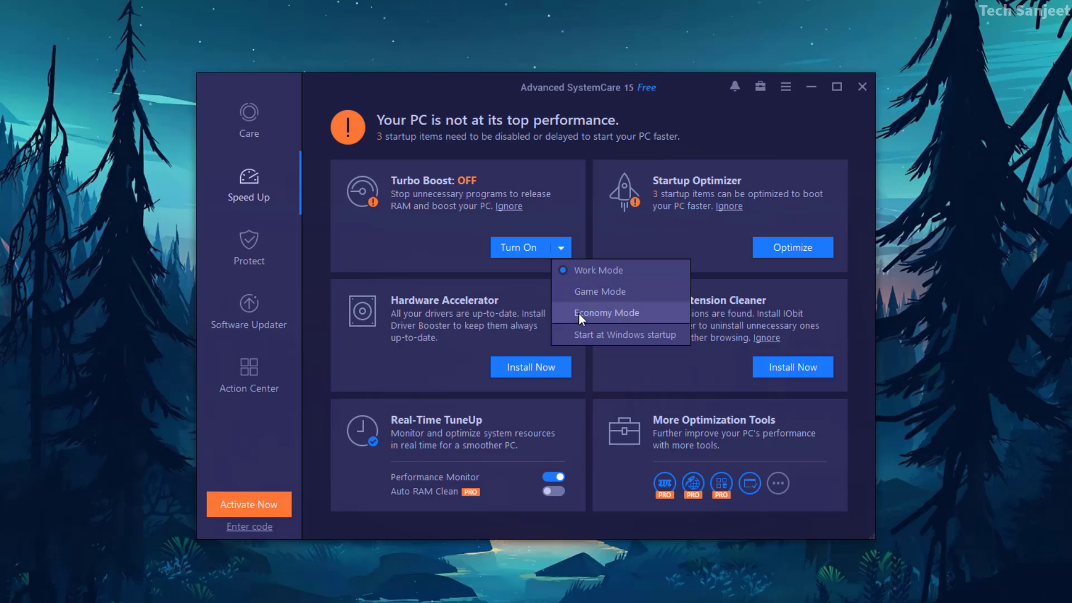
click(561, 287)
click(519, 249)
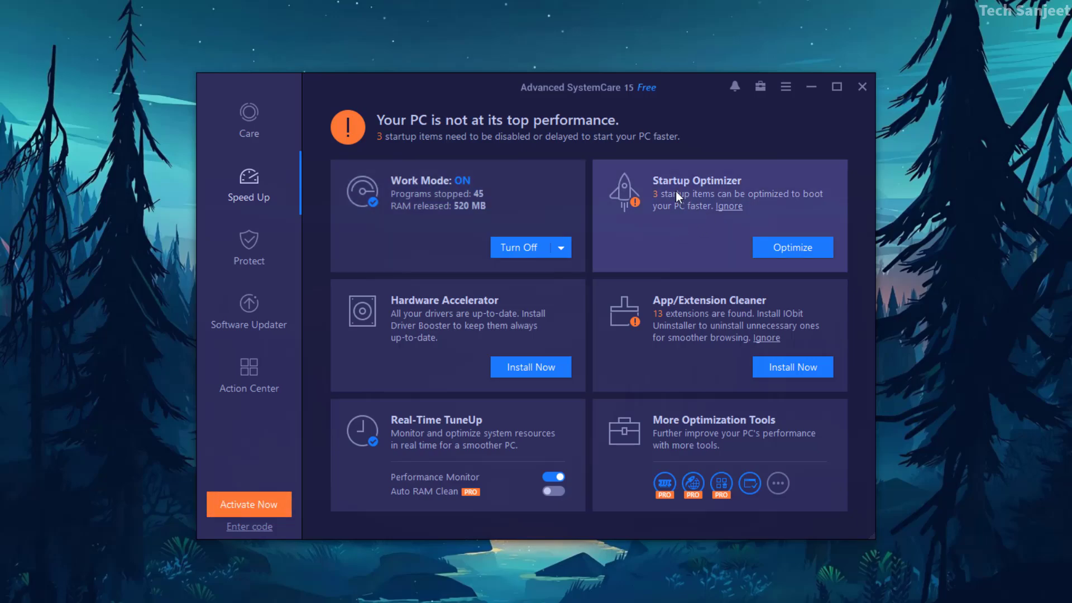
Open the Startup Optimizer, select GoogleUpdateTaskMachineCore and Advanced SystemCare in Quick Optimization, and optimize both.
click(801, 248)
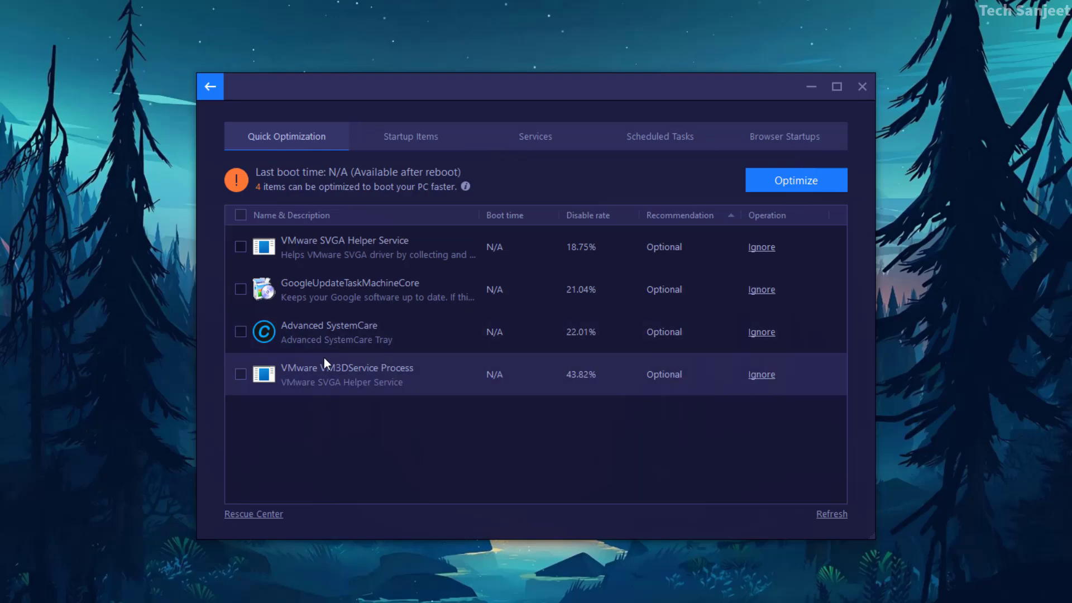
click(240, 290)
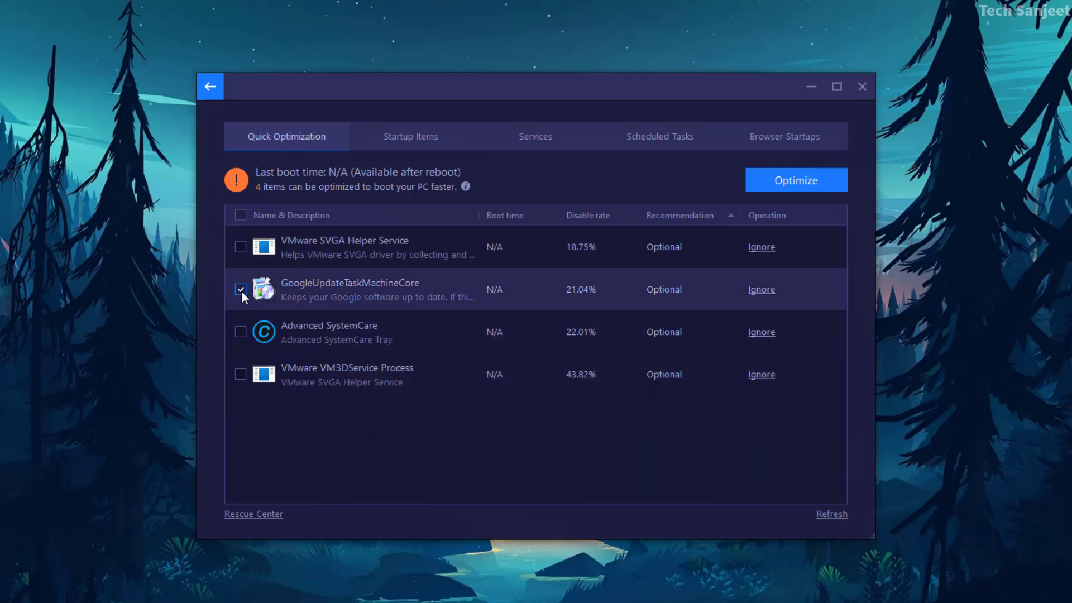
click(241, 331)
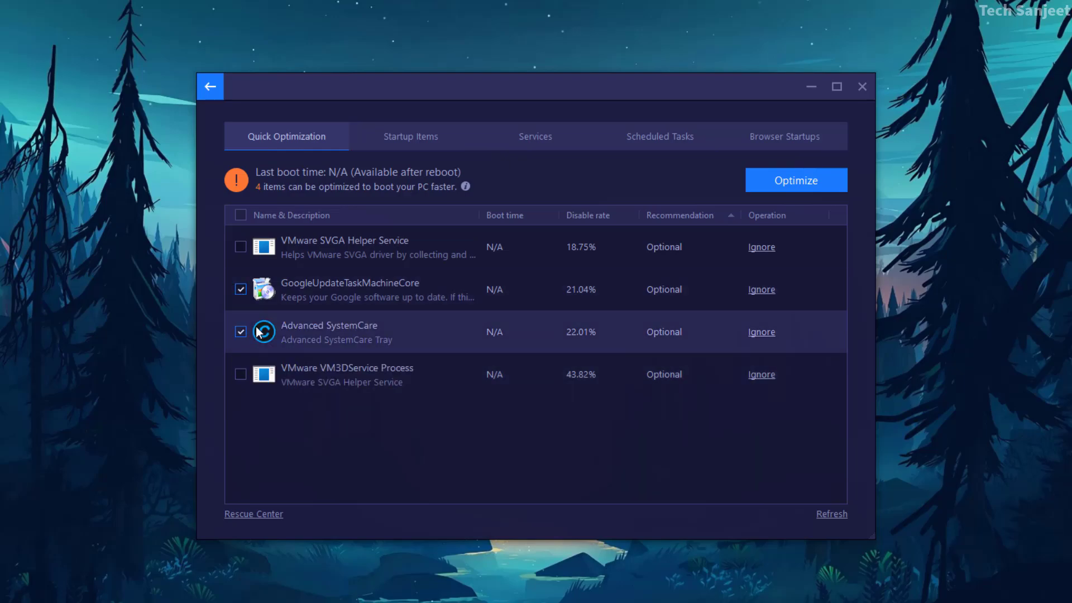
click(766, 185)
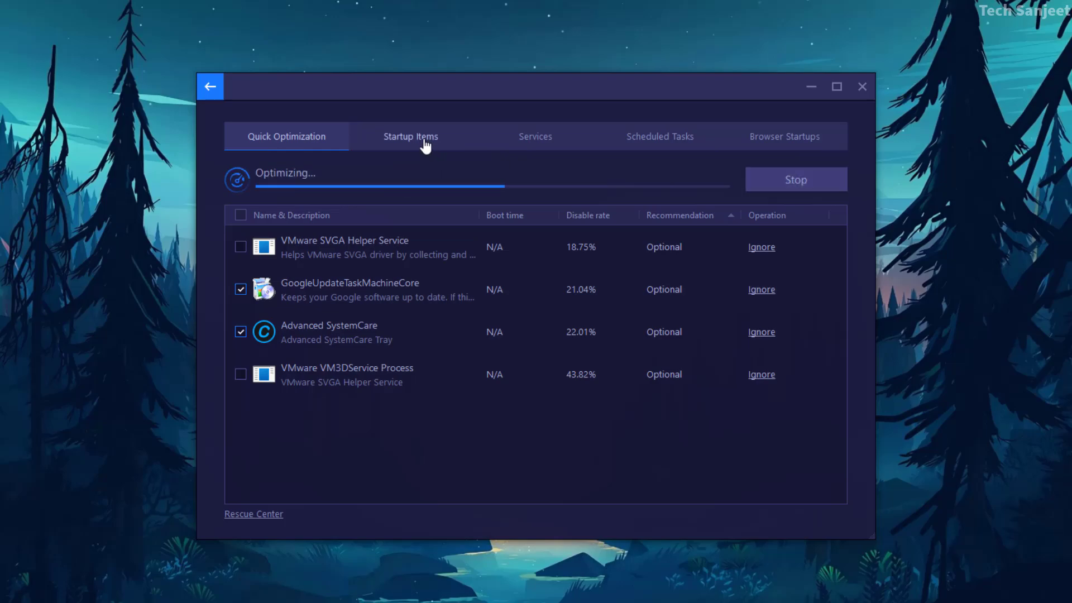
Review the Startup Optimizer's lists of services, scheduled tasks and startup items.
click(426, 145)
click(529, 140)
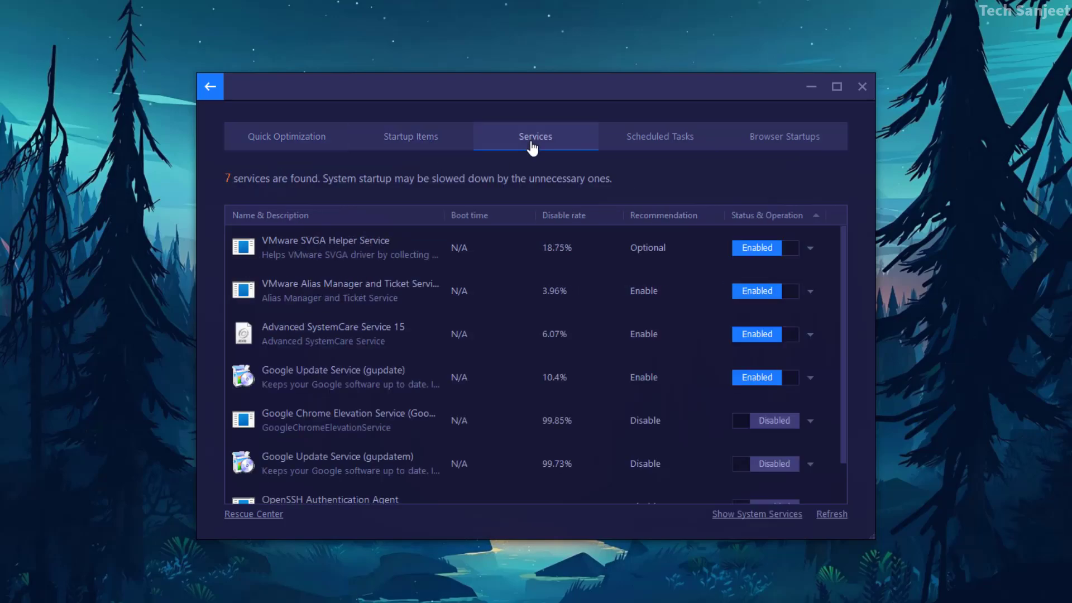
click(652, 144)
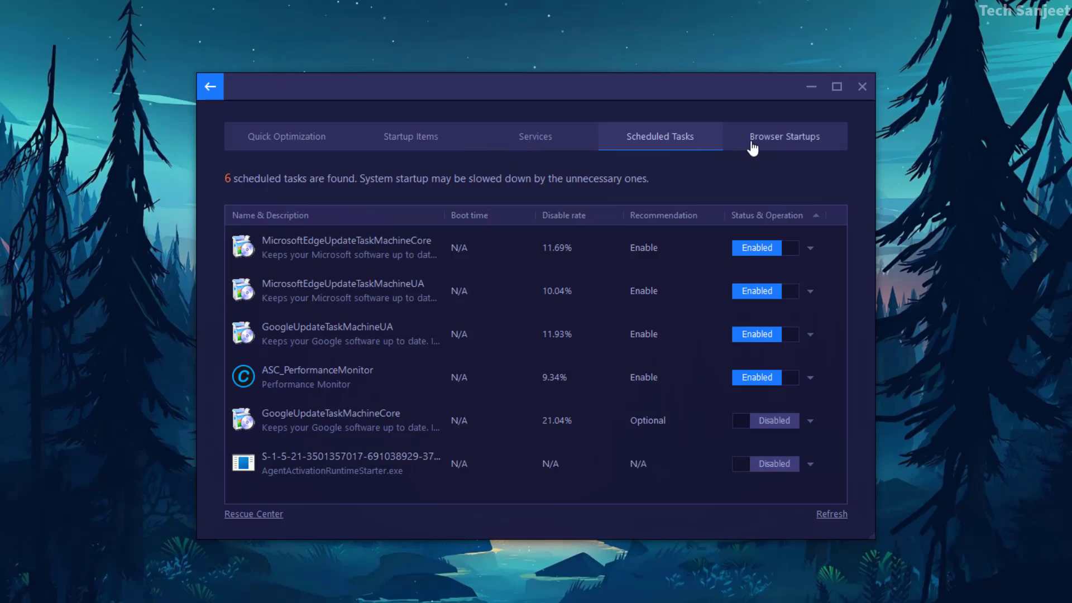
click(551, 148)
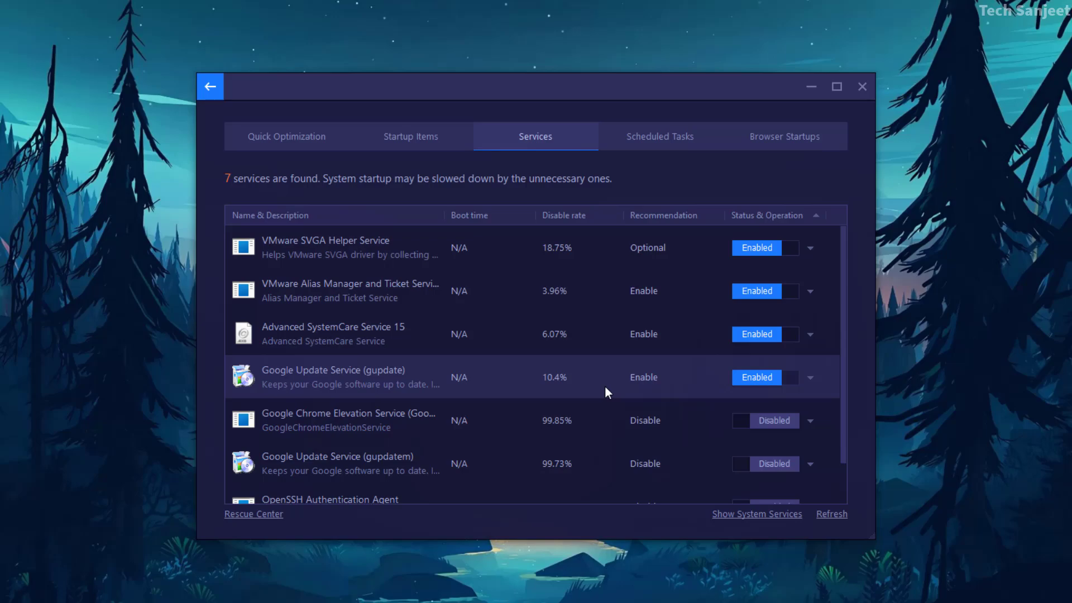
click(411, 137)
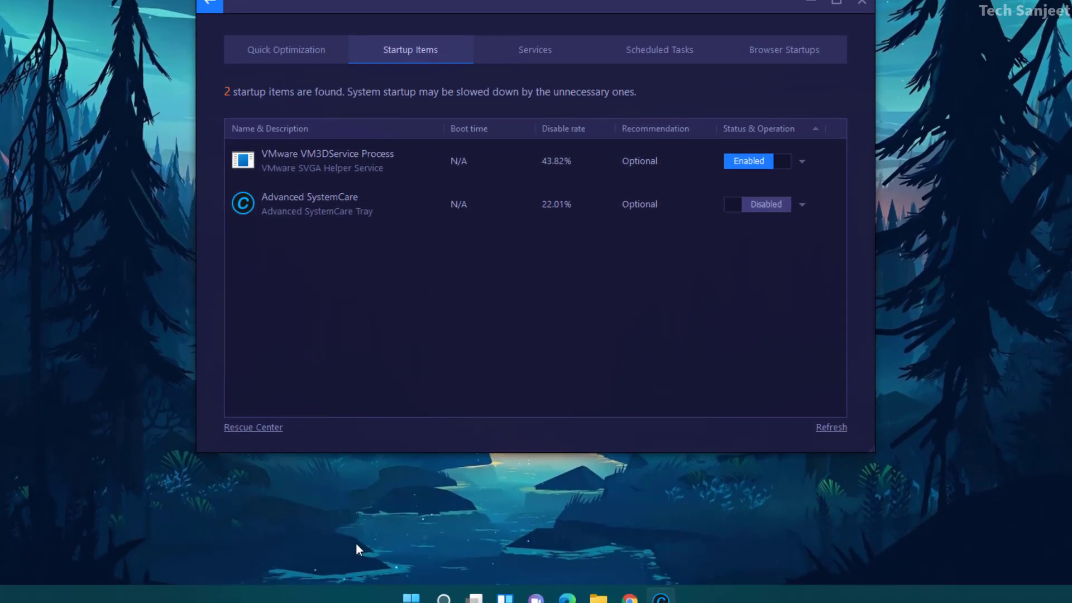
Open Windows Task Manager, disable Cortana and the Windows Security notification item at startup, and close Task Manager.
right_click(411, 586)
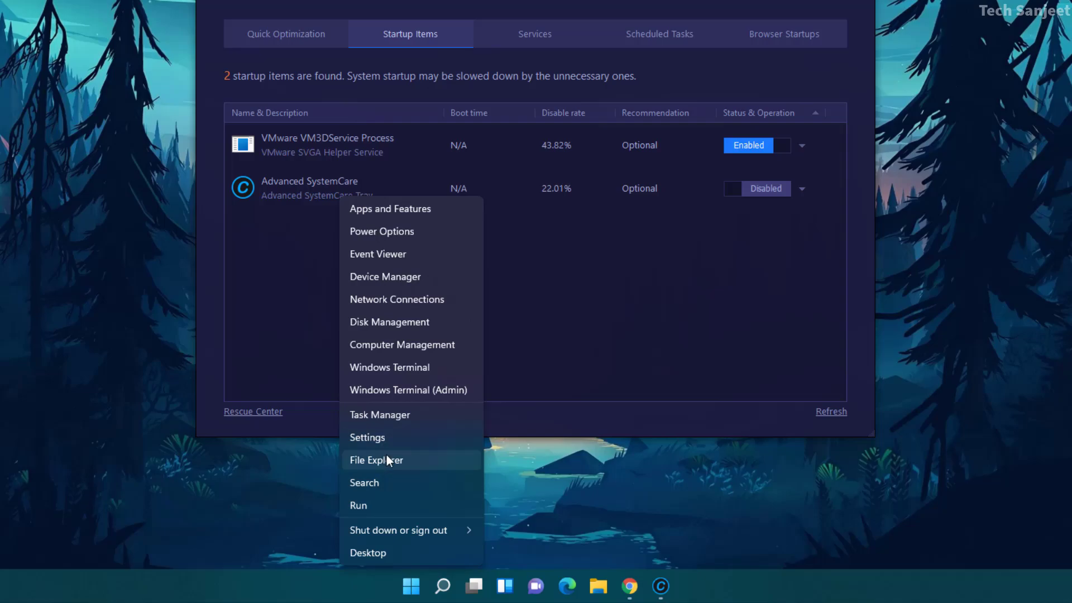
click(387, 417)
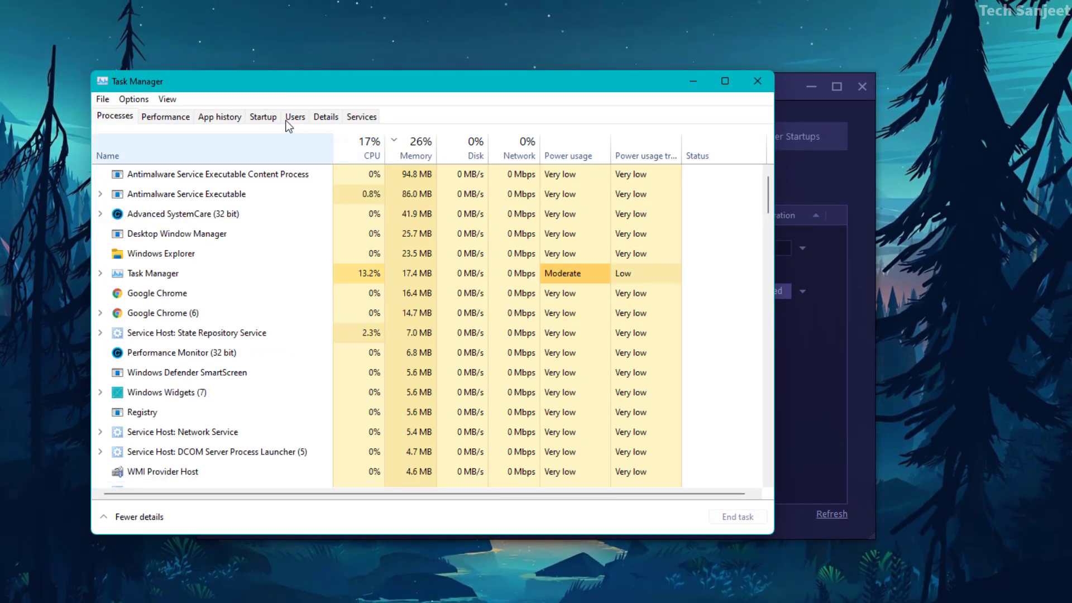
click(264, 99)
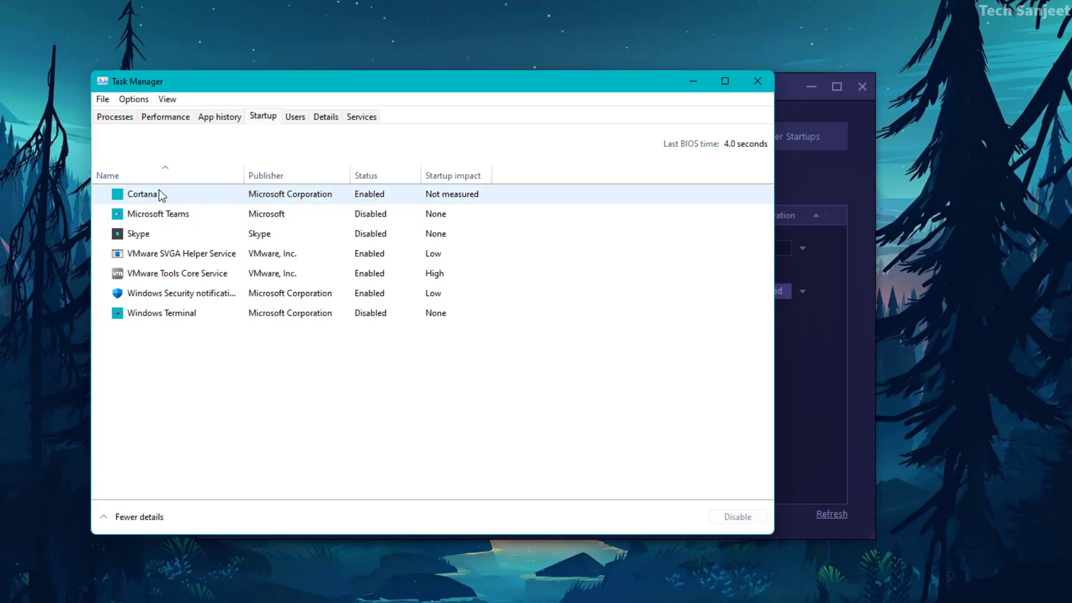
right_click(174, 193)
click(182, 197)
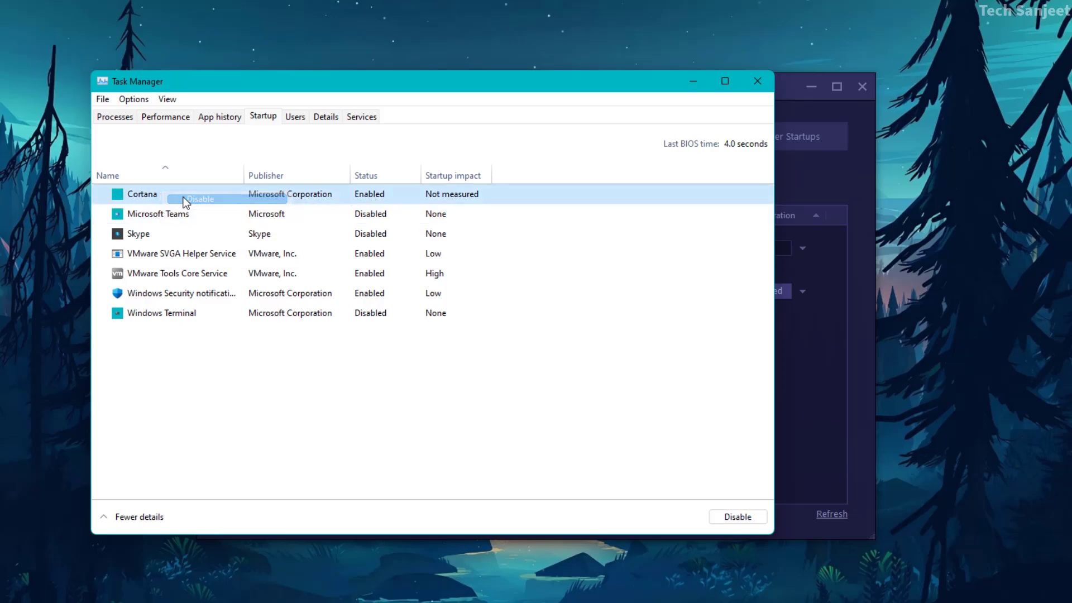
right_click(222, 300)
click(229, 310)
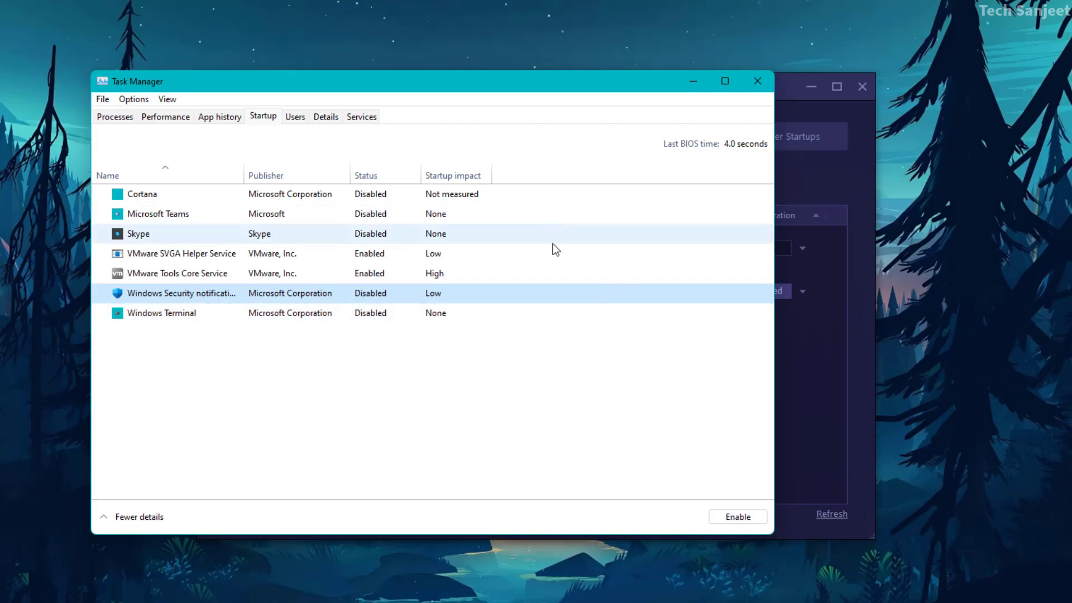
click(757, 81)
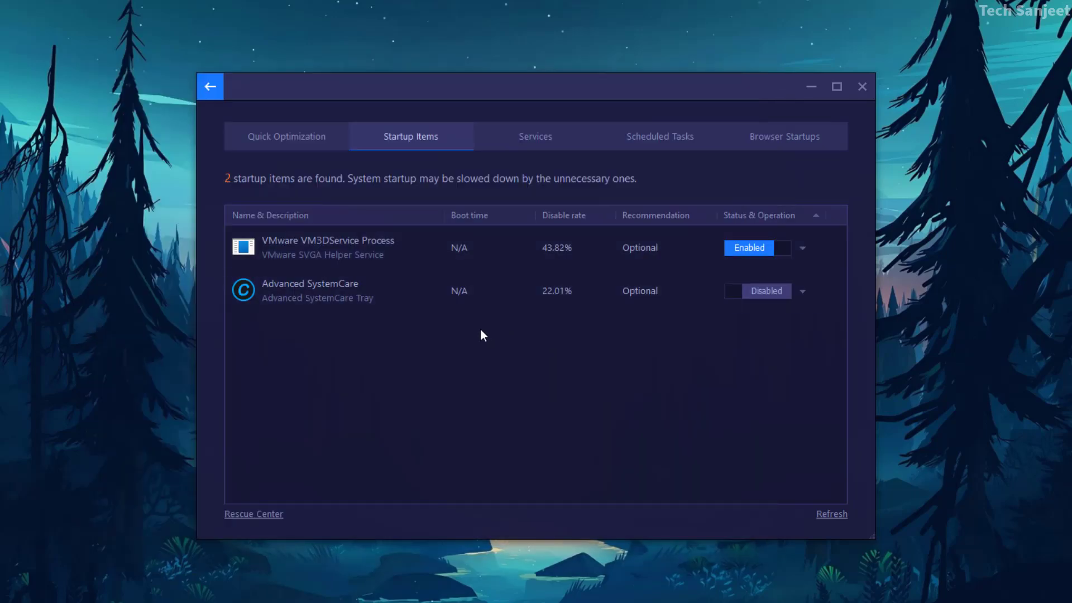
Return to the Speed Up overview, view and decline the IObit Uninstaller offer, and try to enable Auto RAM Clean.
click(210, 87)
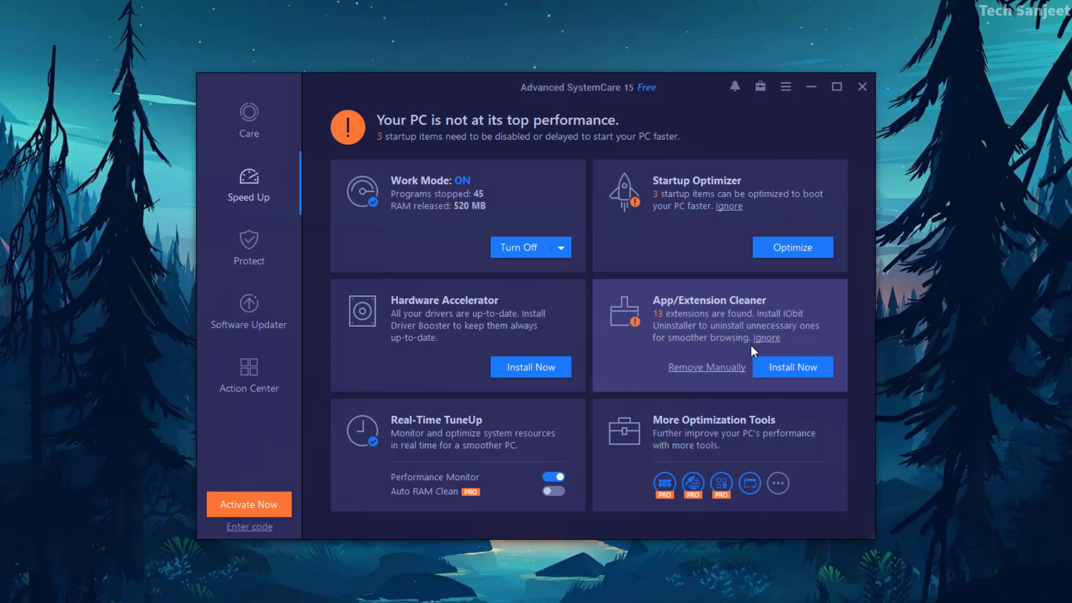
click(758, 369)
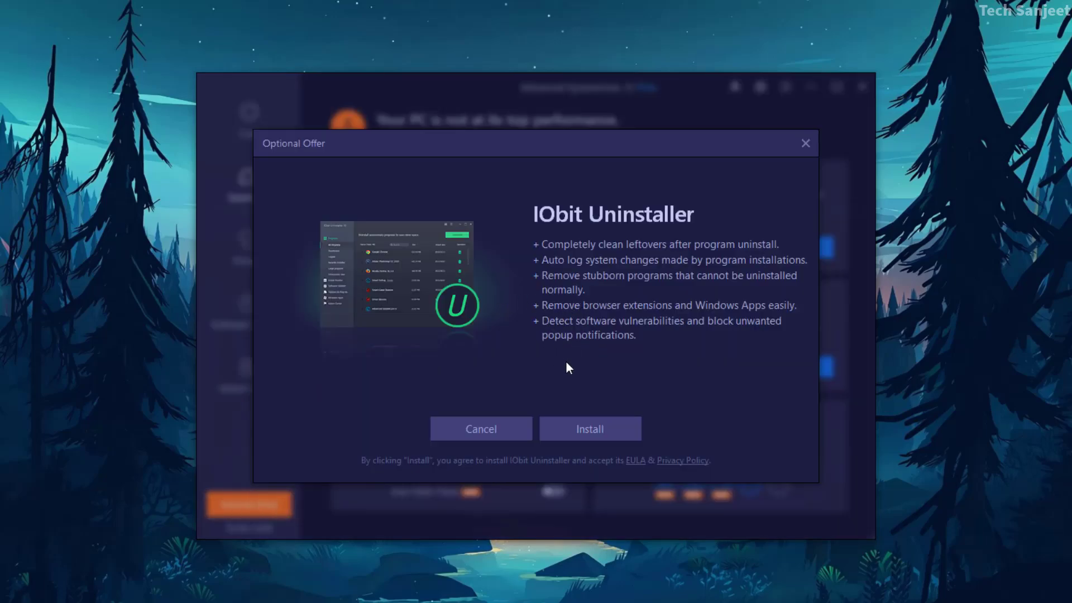
click(503, 430)
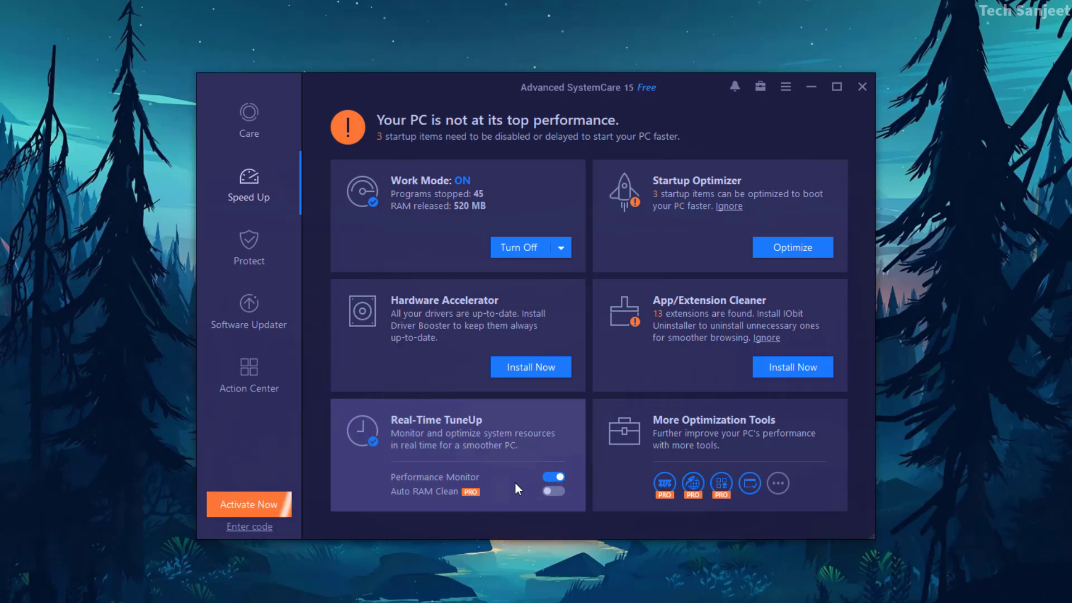
click(553, 491)
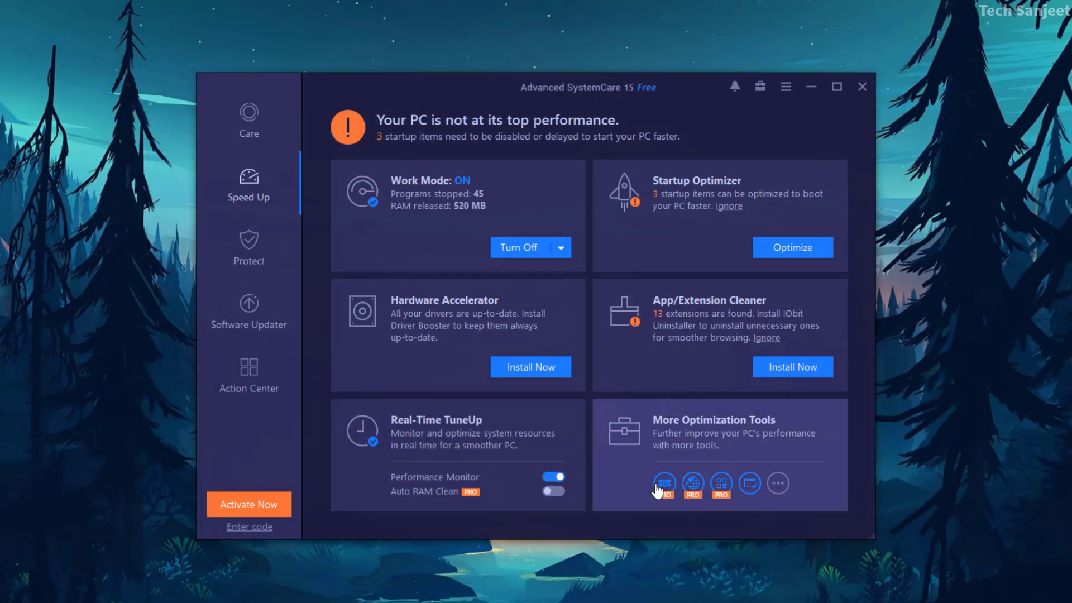
Turn on Ads Removal under Browser Protection and add the IObit Surfing Protection extension to Chrome.
click(254, 258)
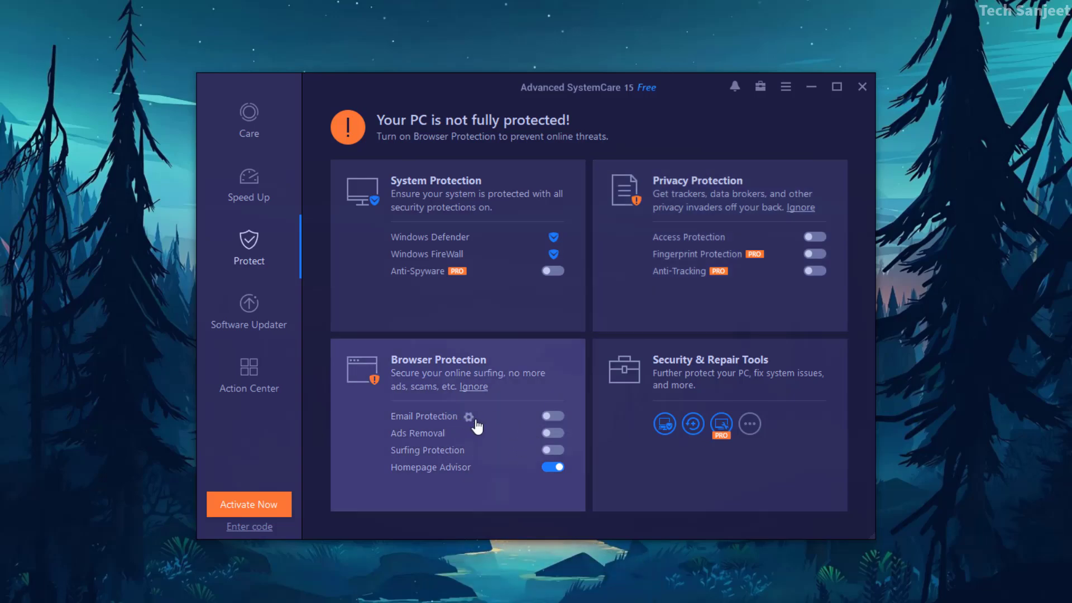
click(553, 433)
click(592, 365)
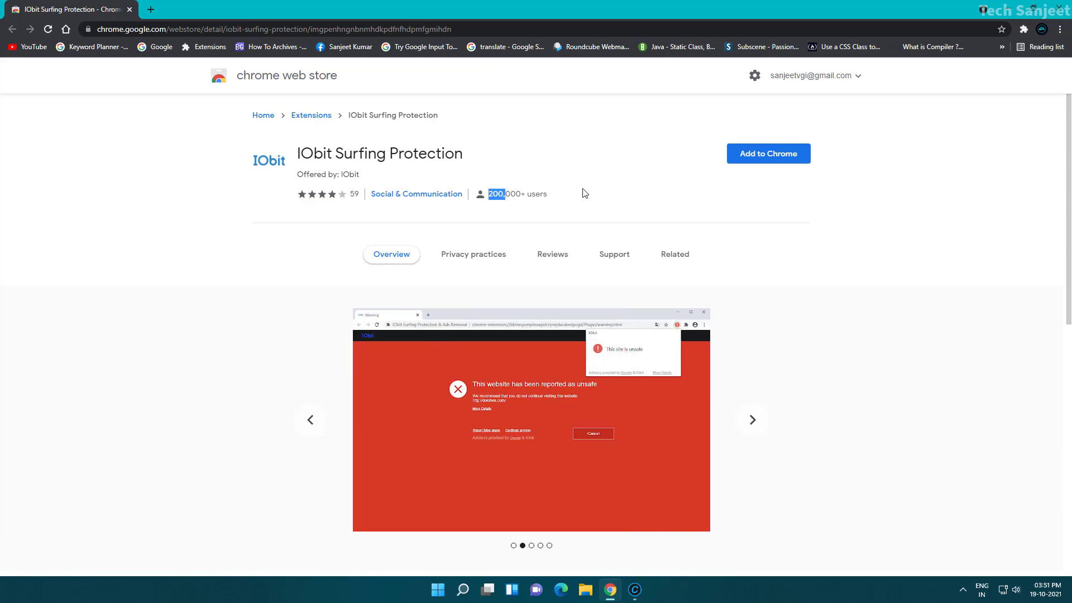
click(772, 159)
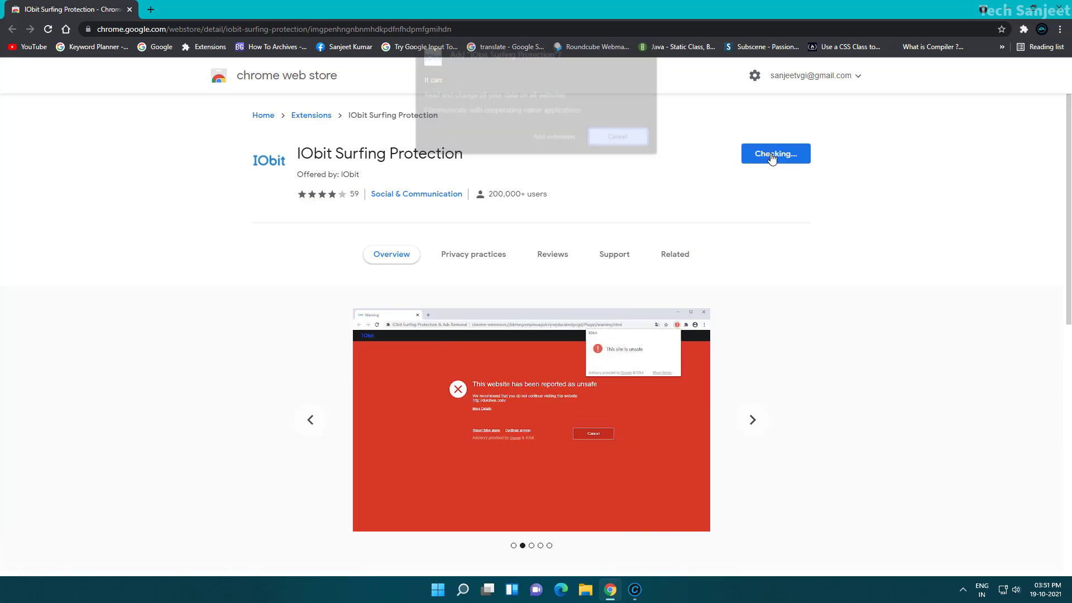
click(568, 137)
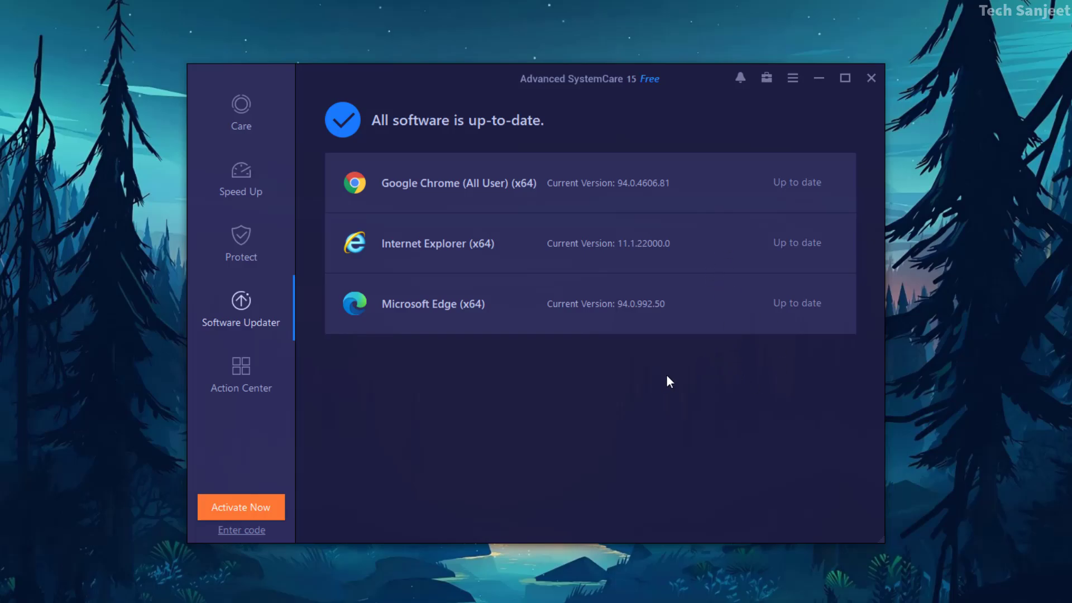
Look through the recommended software list in the Action Center.
click(246, 375)
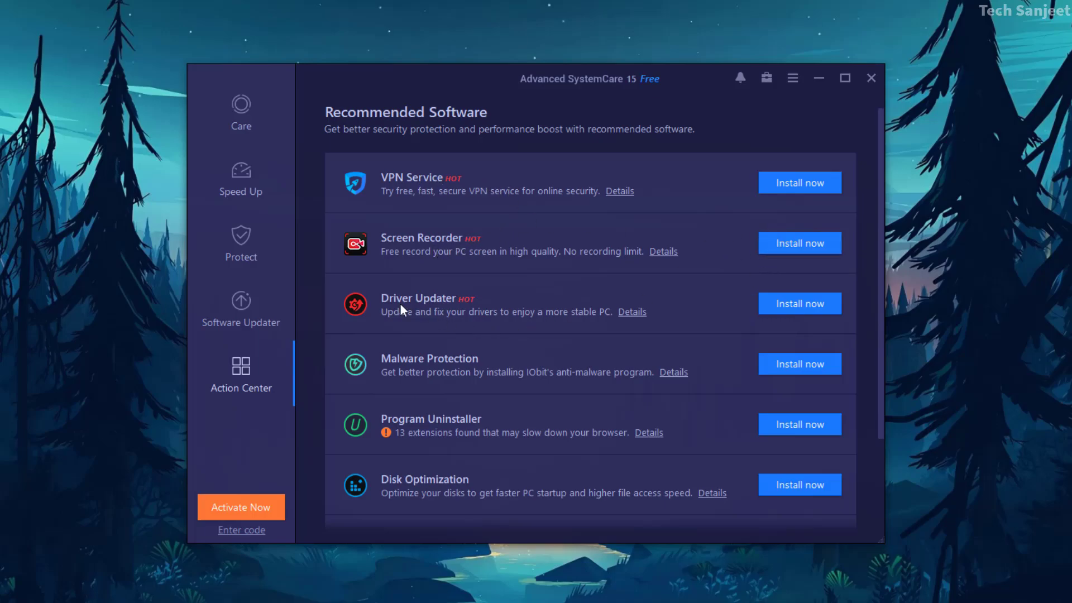
scroll(454, 383, down, 3)
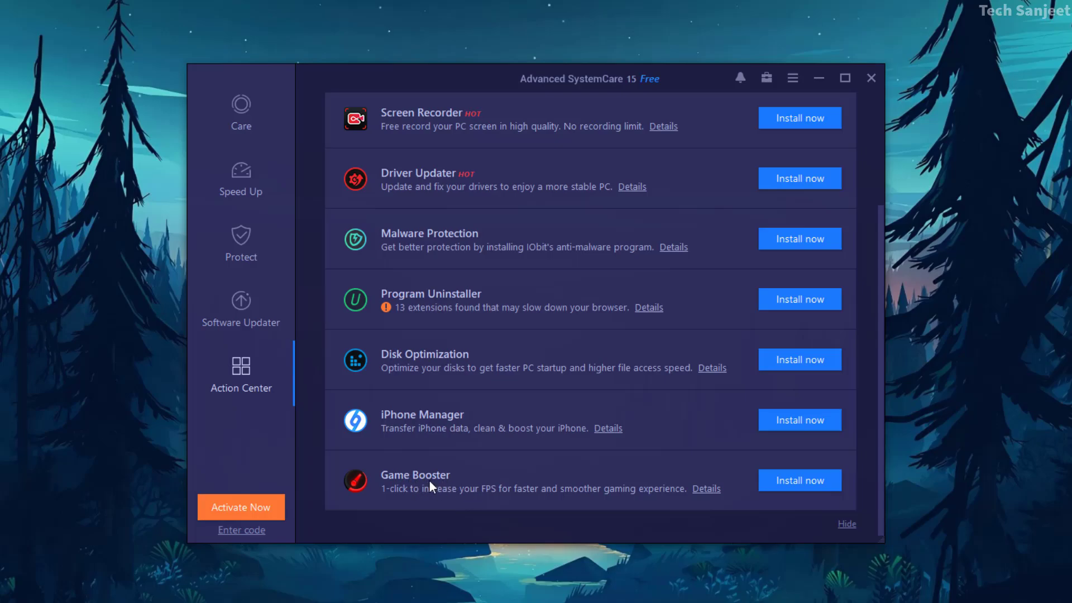
scroll(537, 487, up, 2)
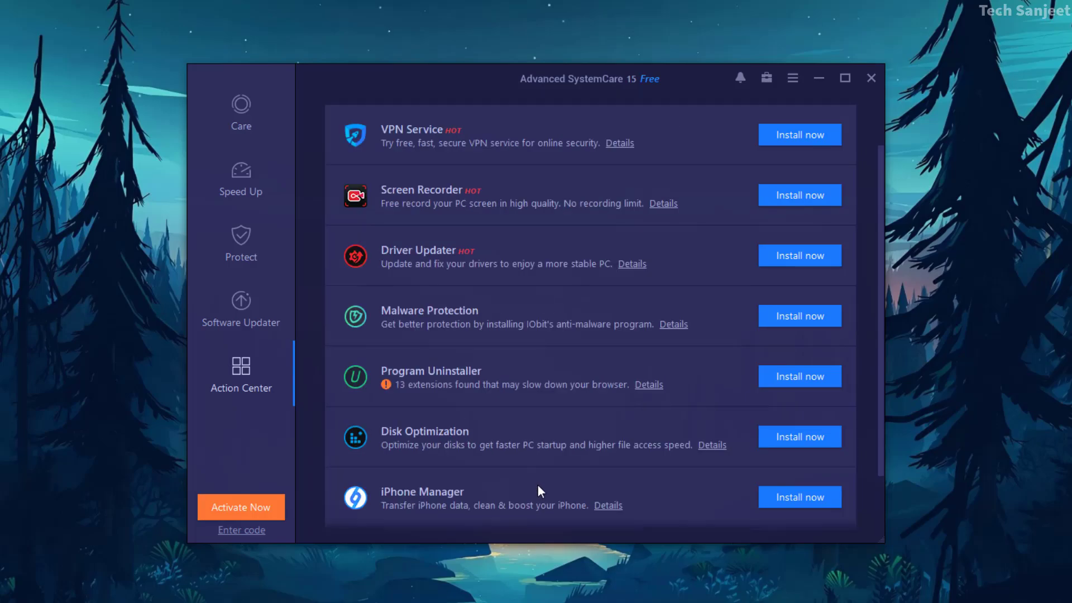
scroll(537, 484, up, 1)
scroll(538, 484, down, 1)
scroll(461, 364, up, 1)
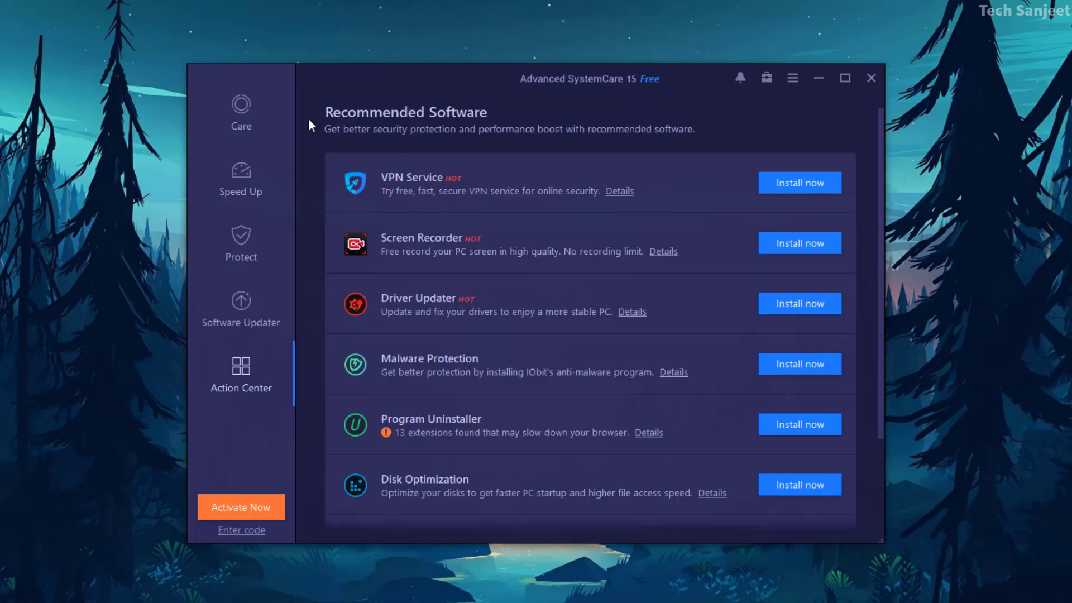
Return to the Care section, close the main window, and clean the RAM from the desktop performance widget.
click(257, 116)
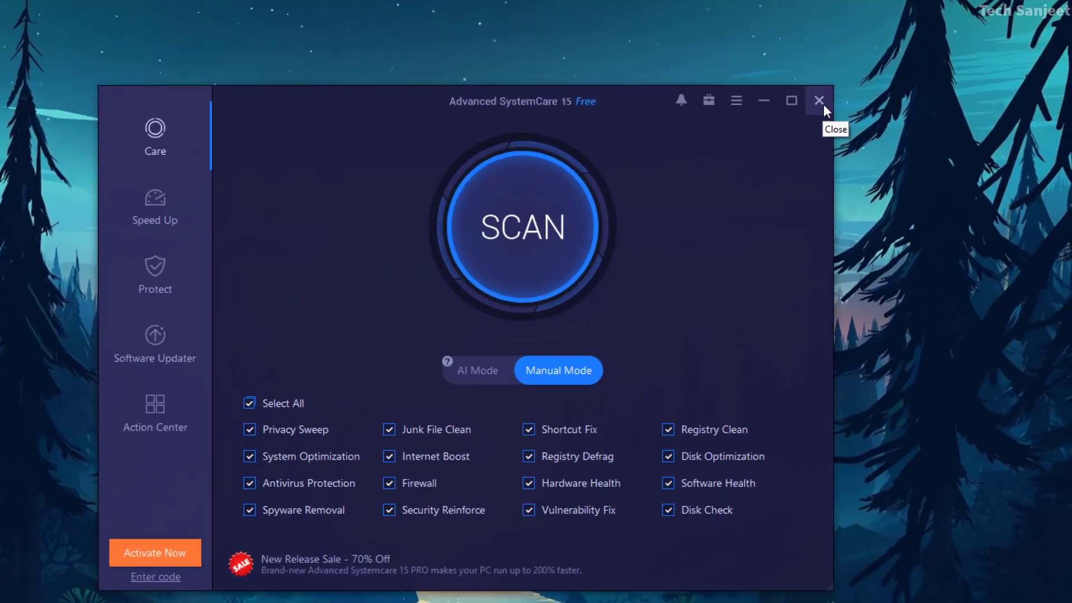
click(823, 104)
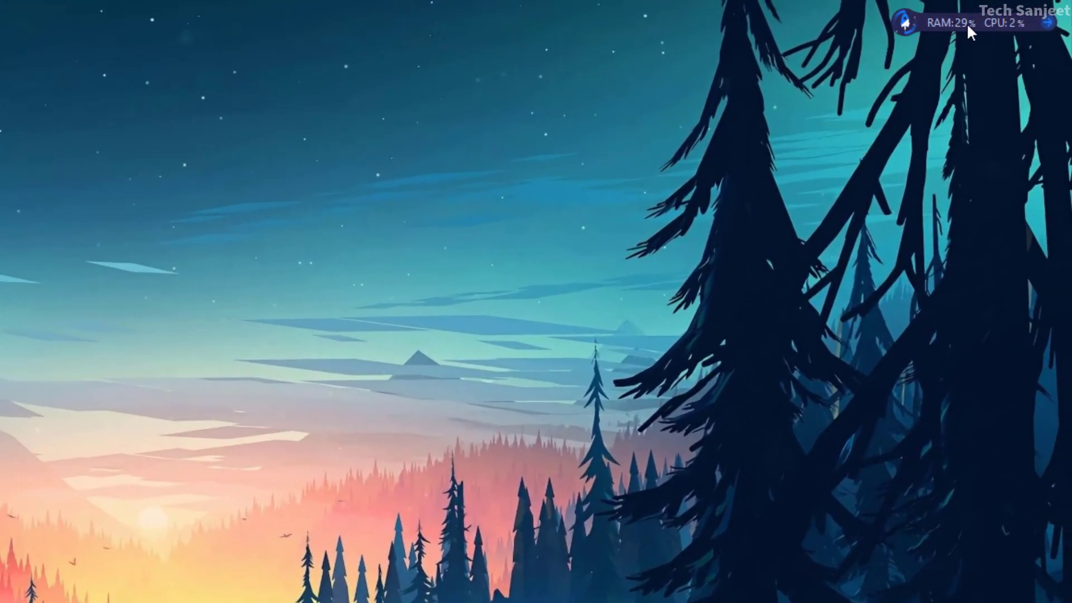
click(907, 25)
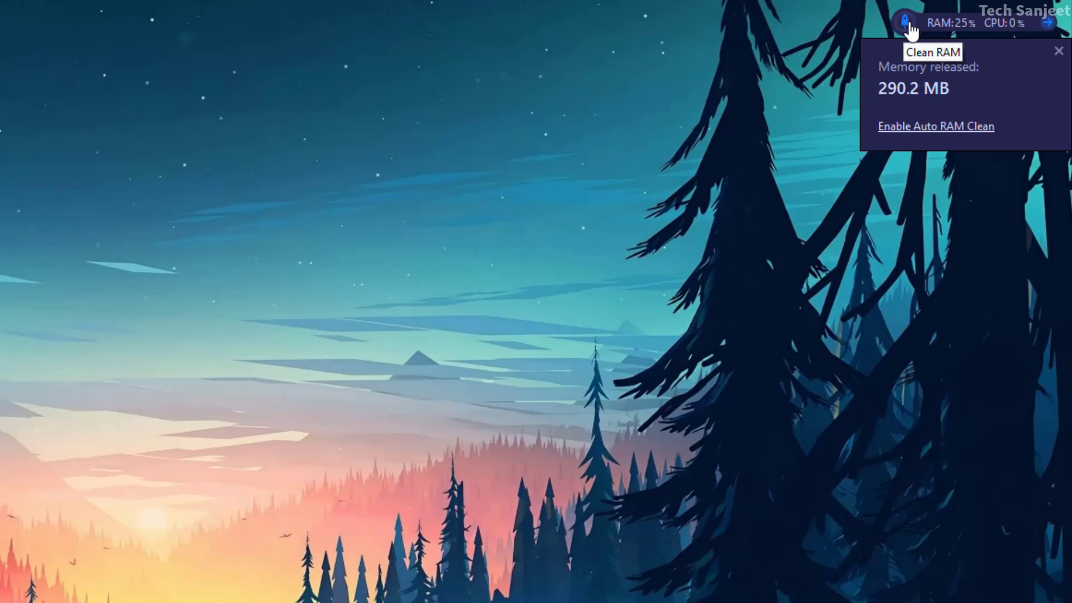
Expand the Performance Monitor and look through its list of processes by RAM usage.
click(1047, 23)
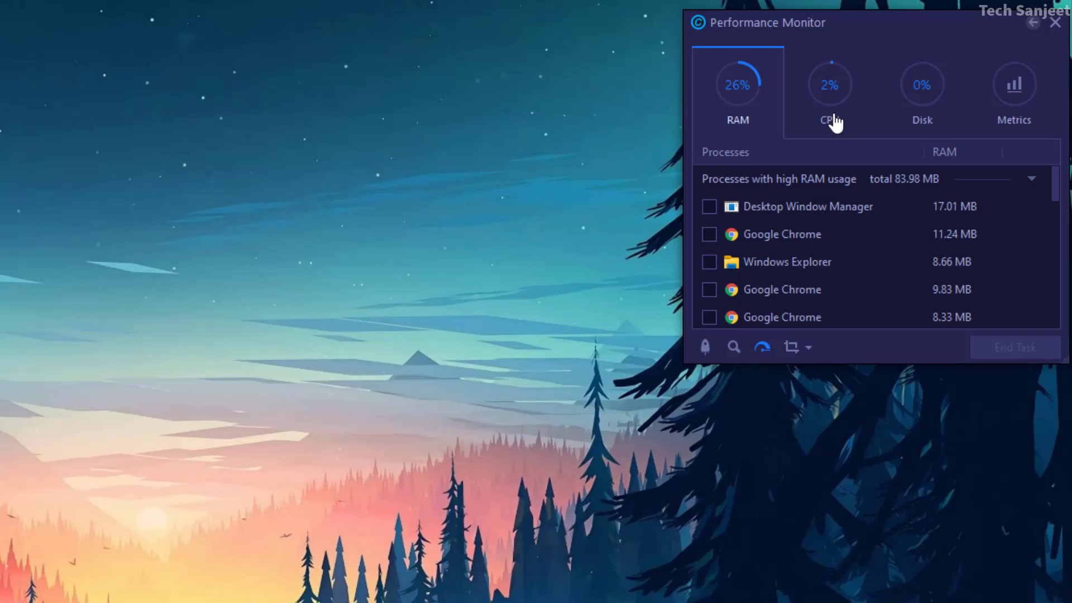
scroll(784, 252, down, 10)
scroll(784, 252, up, 10)
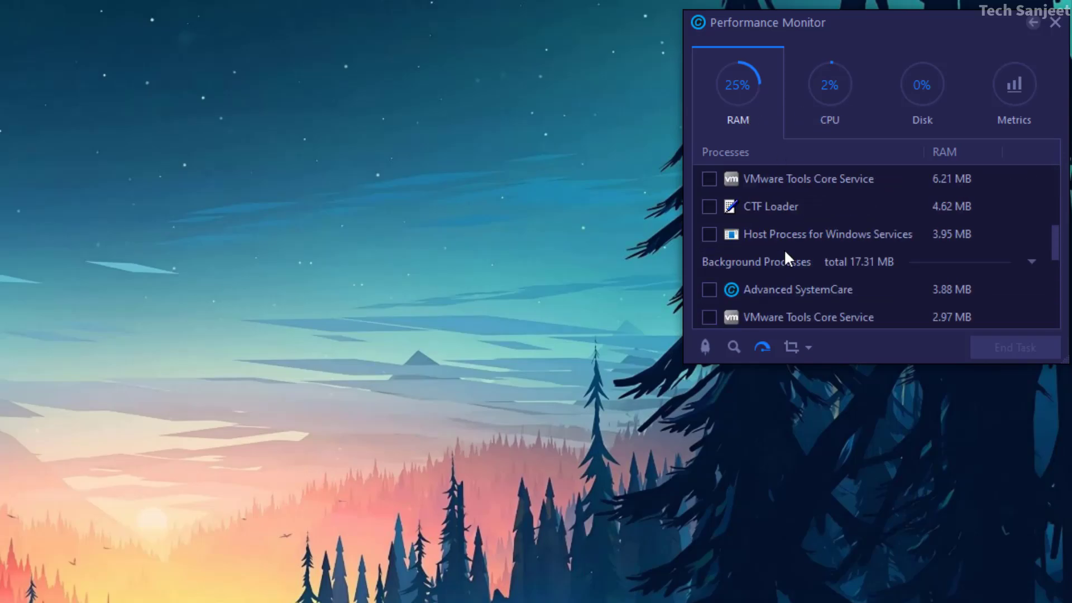
scroll(781, 251, down, 10)
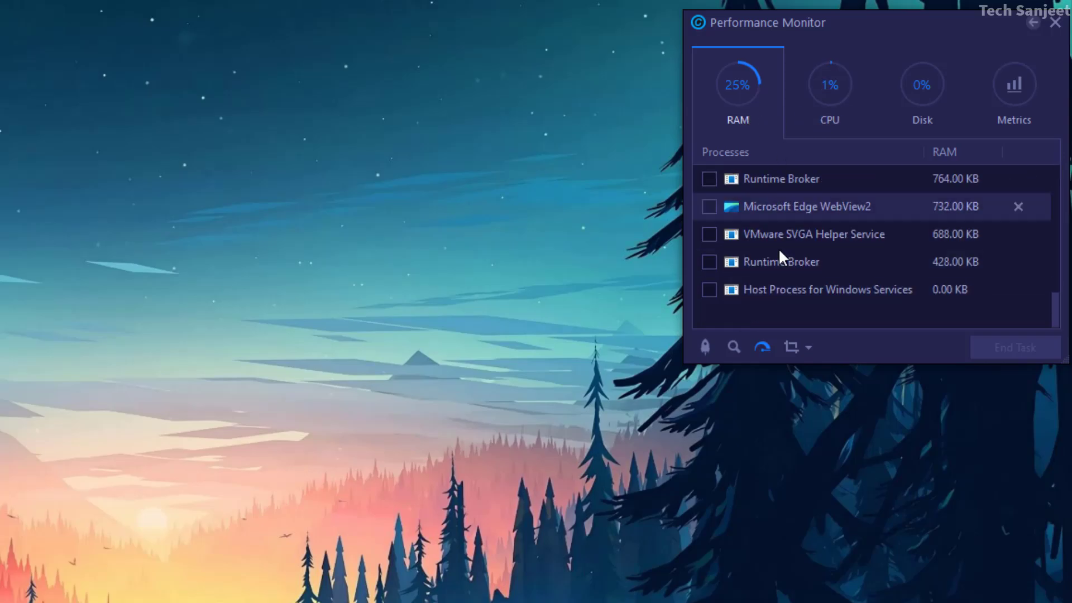
scroll(780, 254, up, 6)
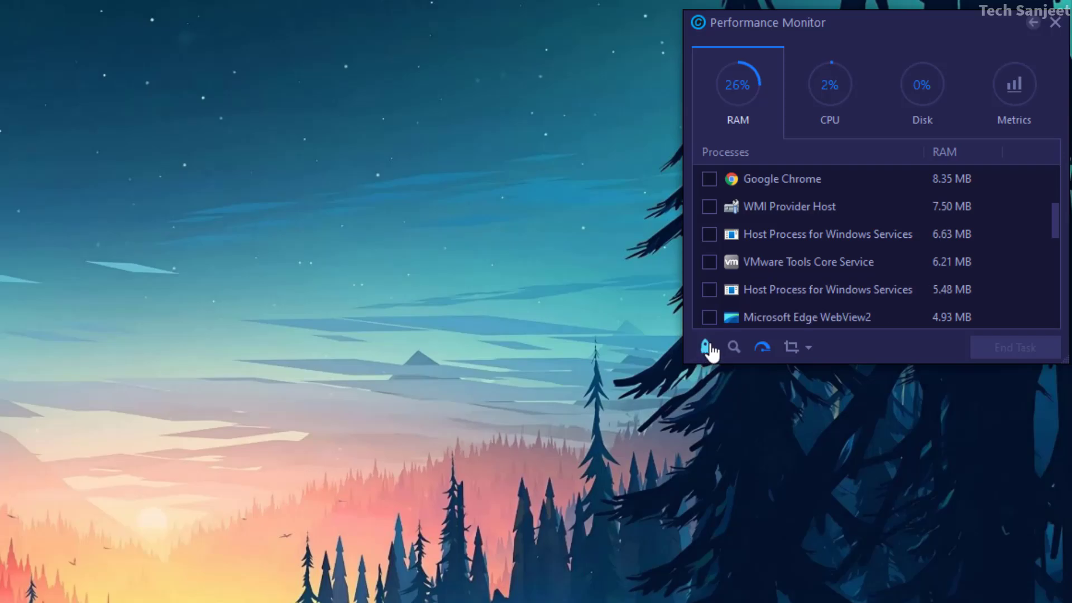
Clean the RAM from the Performance Monitor, try its scan shortcut, and close the scan window and the released-memory notice.
click(733, 346)
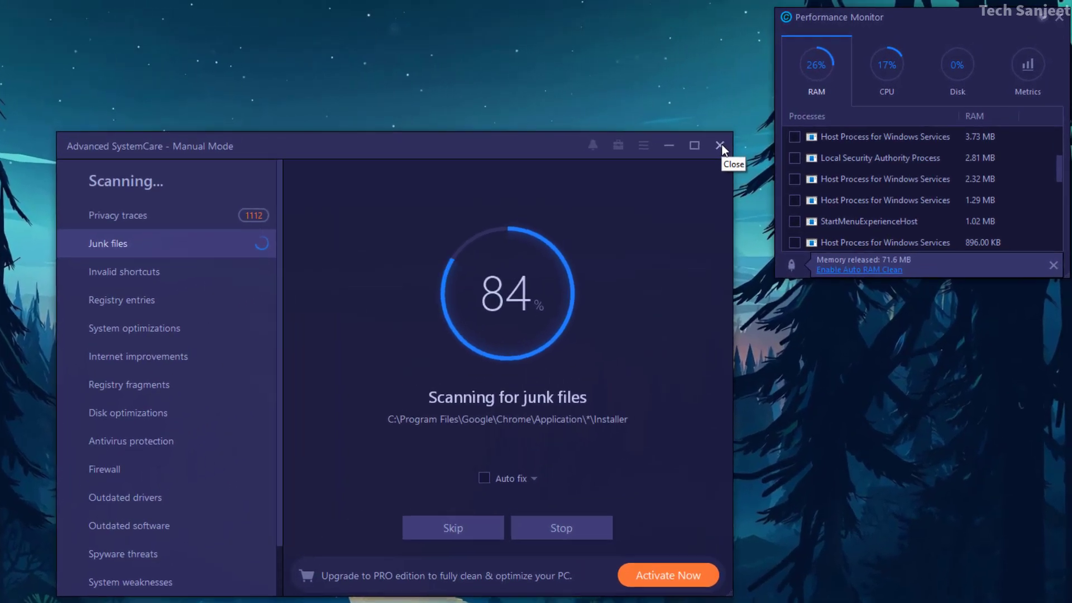
click(763, 127)
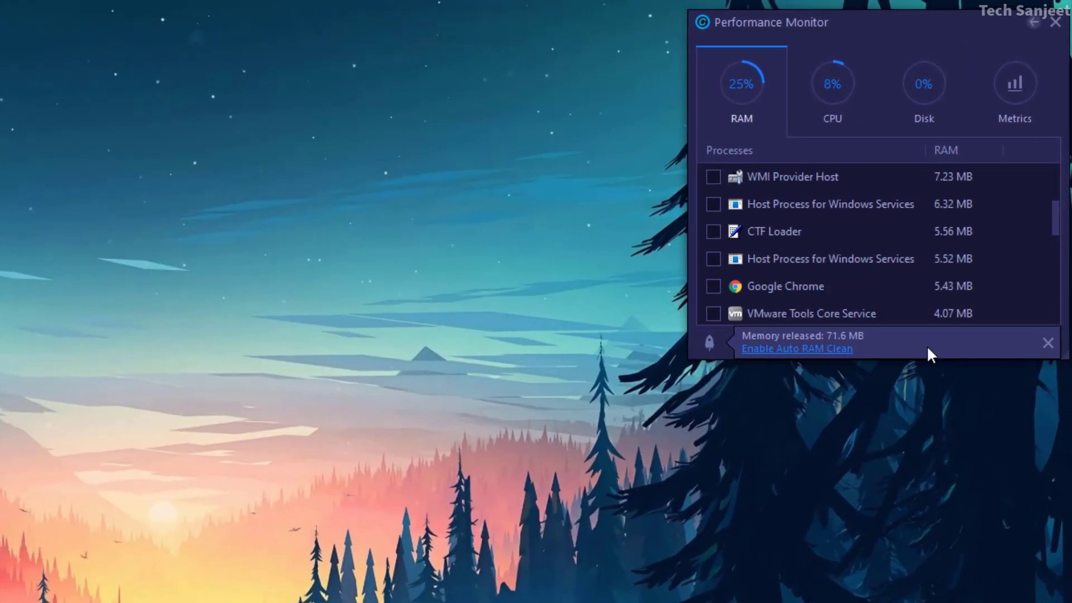
click(1046, 343)
Compare the CPU, disk and RAM usage views in the Performance Monitor.
click(840, 106)
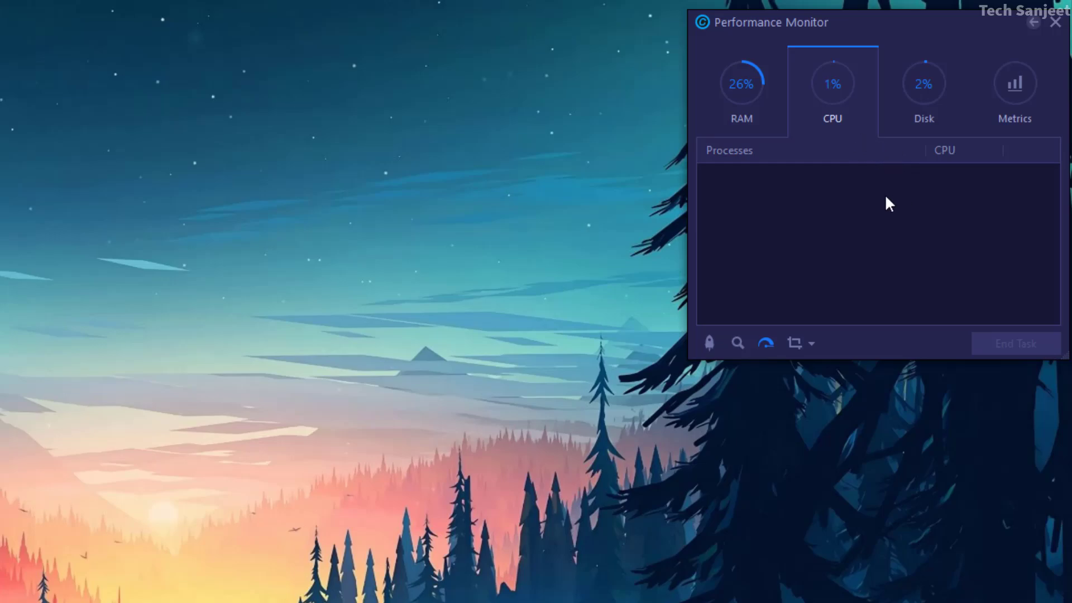
key(Right)
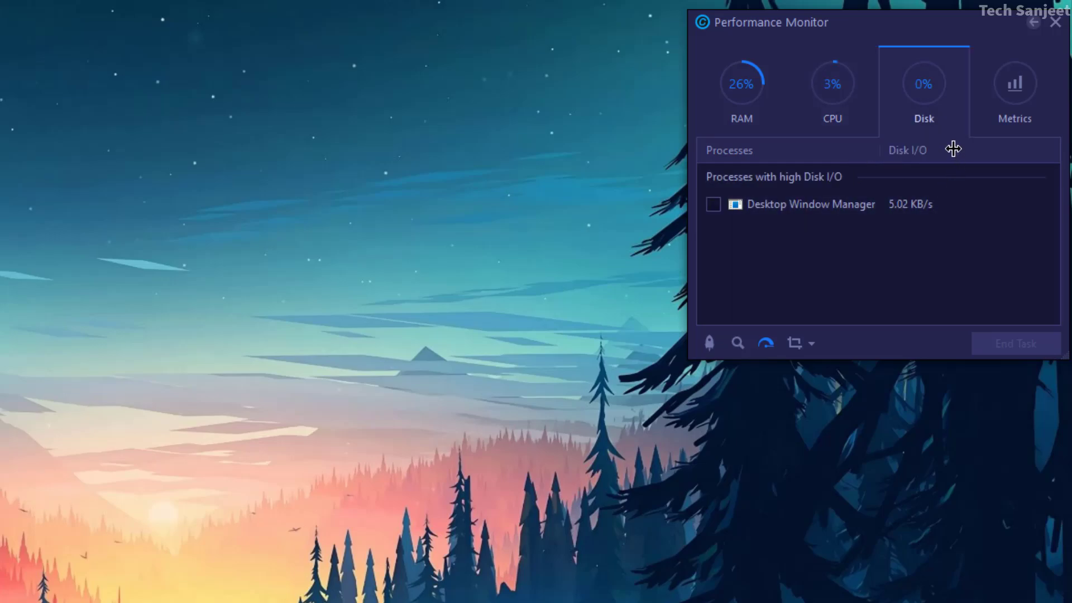
key(Right)
key(Left)
key(Left)
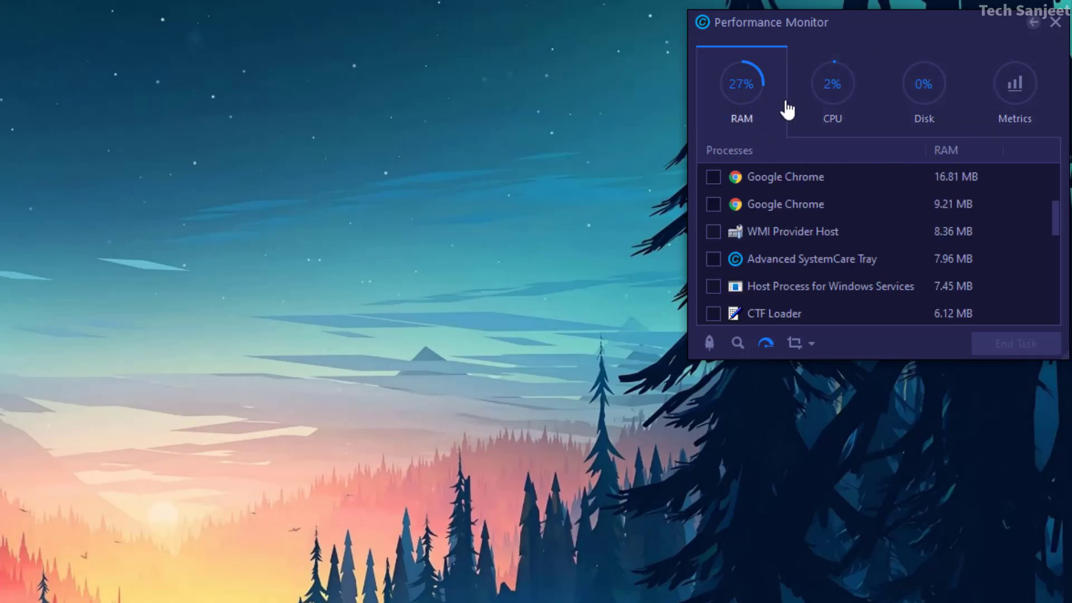
mouse_move(949, 101)
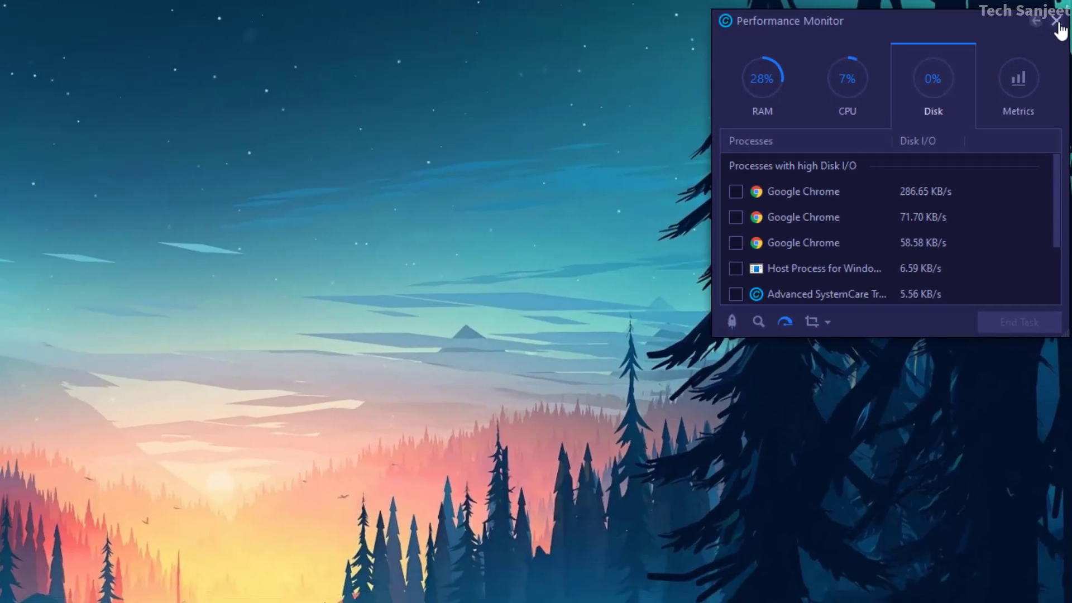